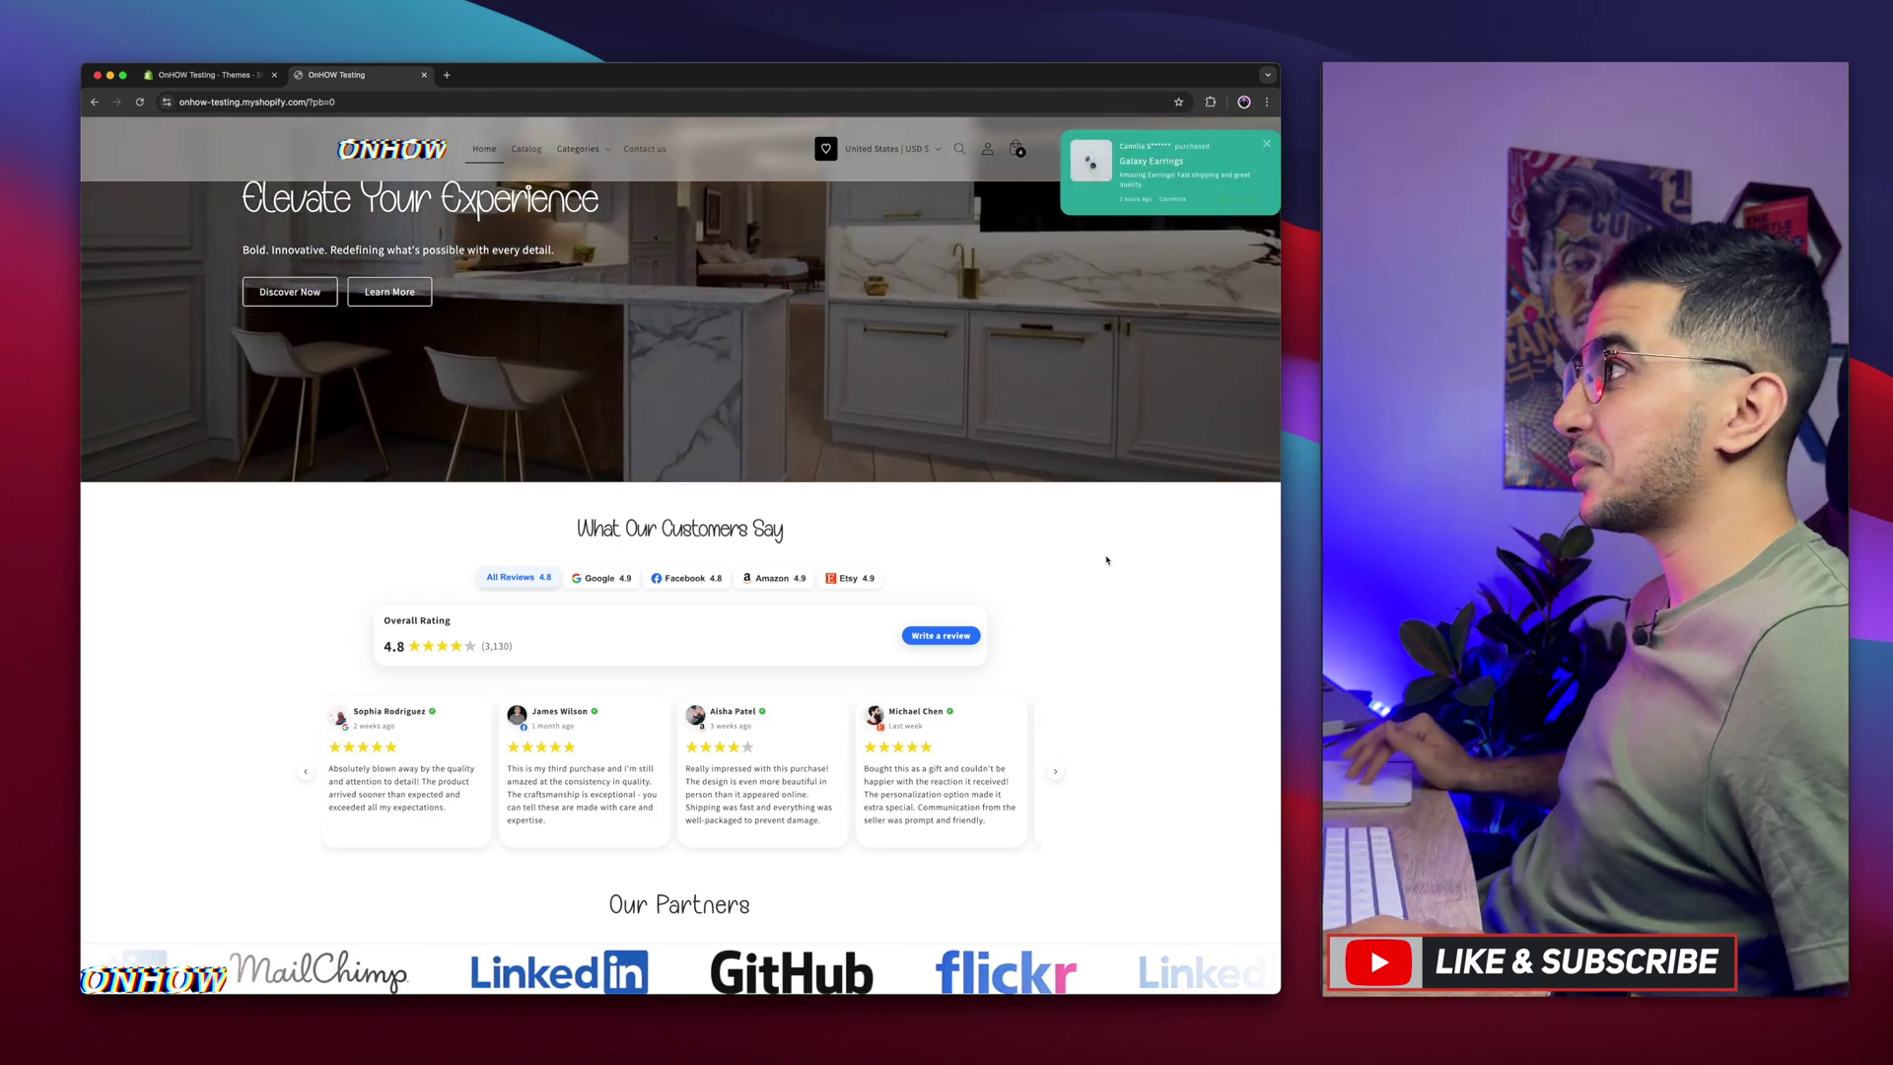
pyautogui.scroll(-3, 1107, 560)
pyautogui.scroll(3, 1107, 559)
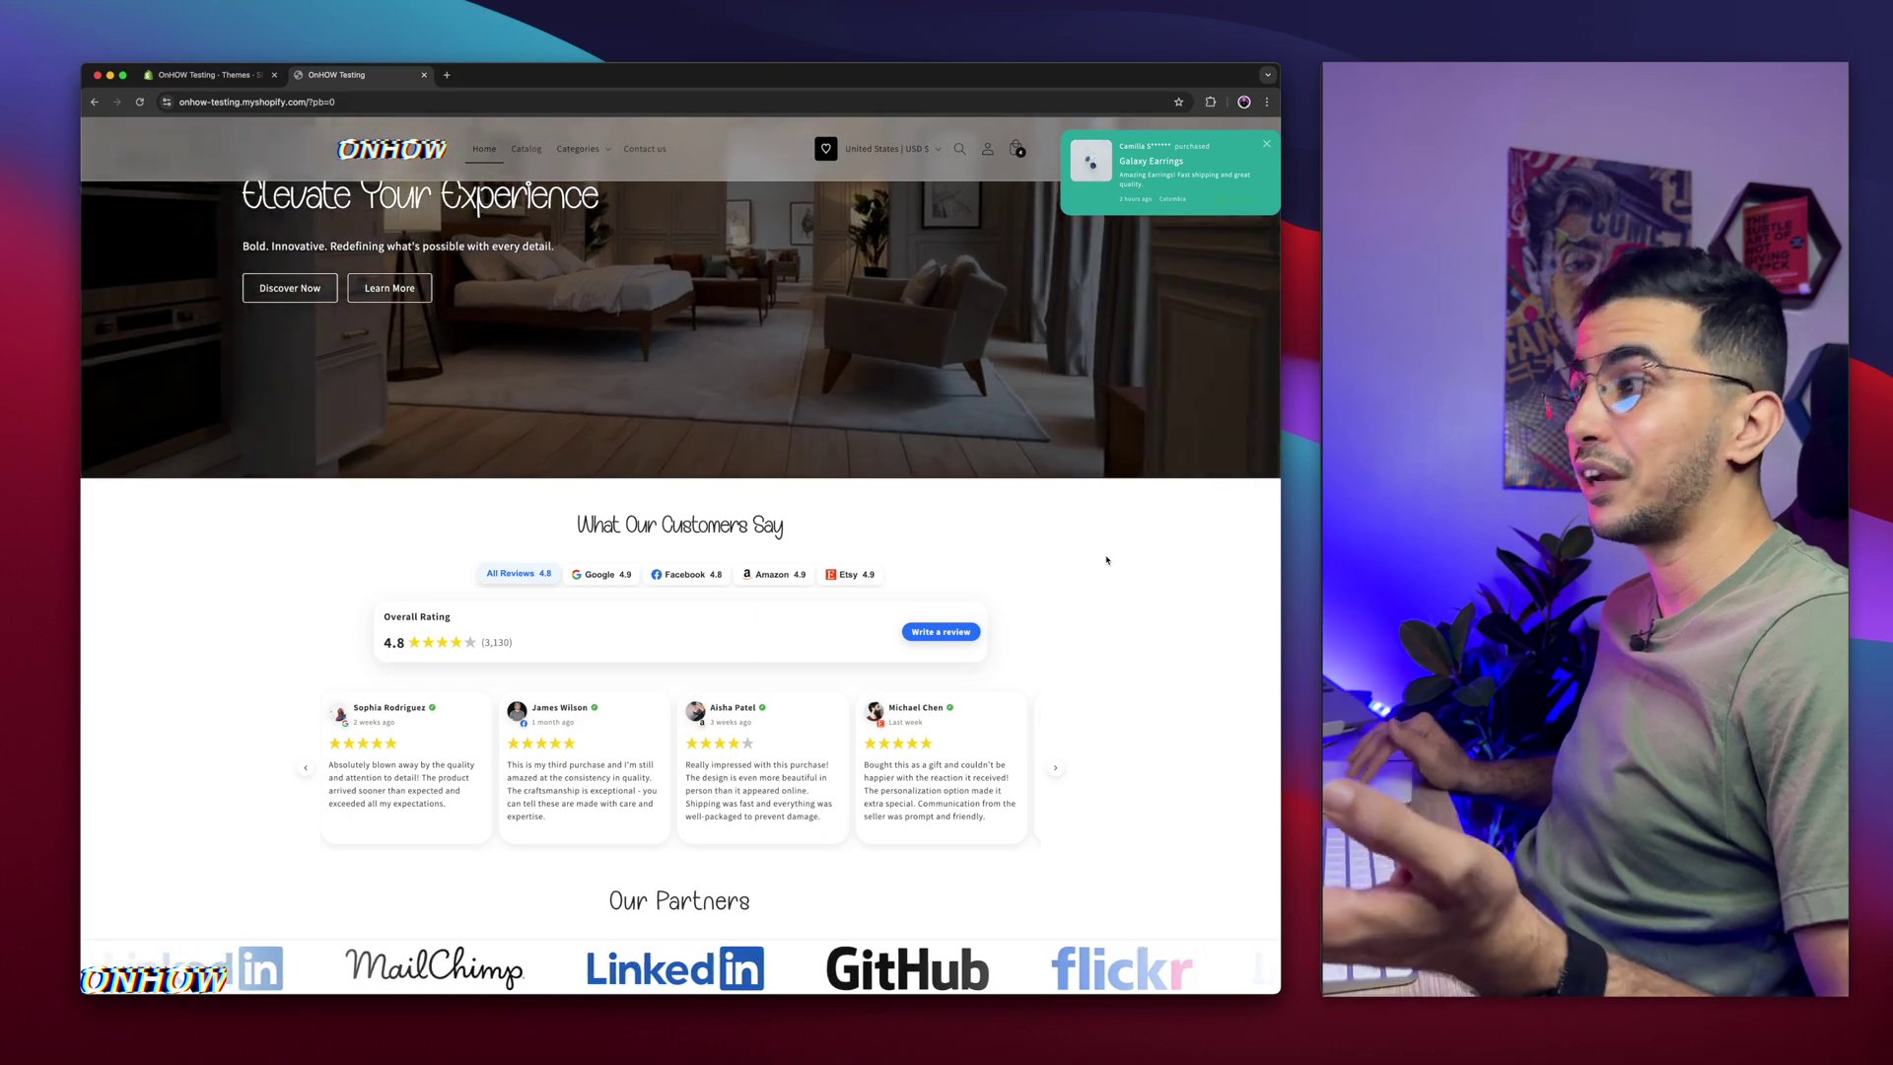
pyautogui.scroll(-5, 1106, 559)
pyautogui.scroll(-5, 1107, 560)
pyautogui.scroll(-5, 1106, 560)
pyautogui.scroll(2, 1106, 560)
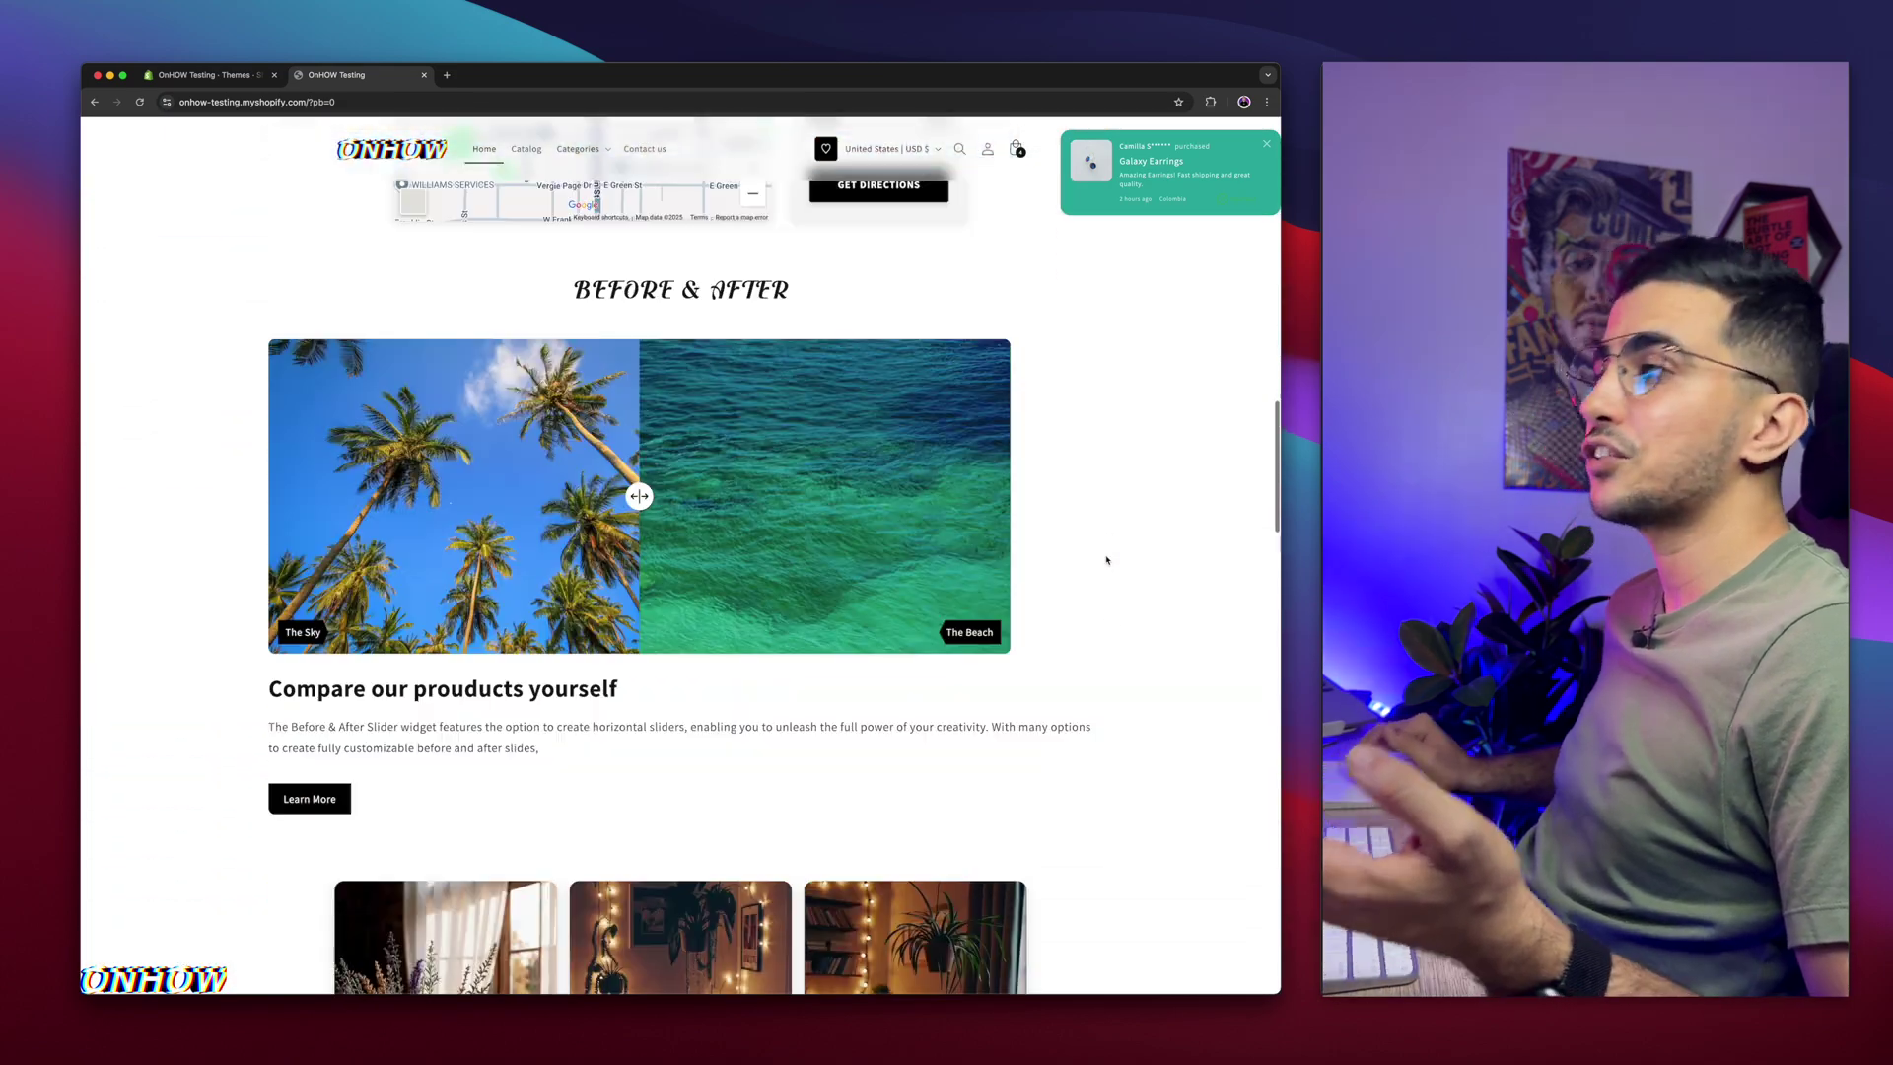
pyautogui.scroll(5, 1106, 560)
pyautogui.scroll(2, 1106, 560)
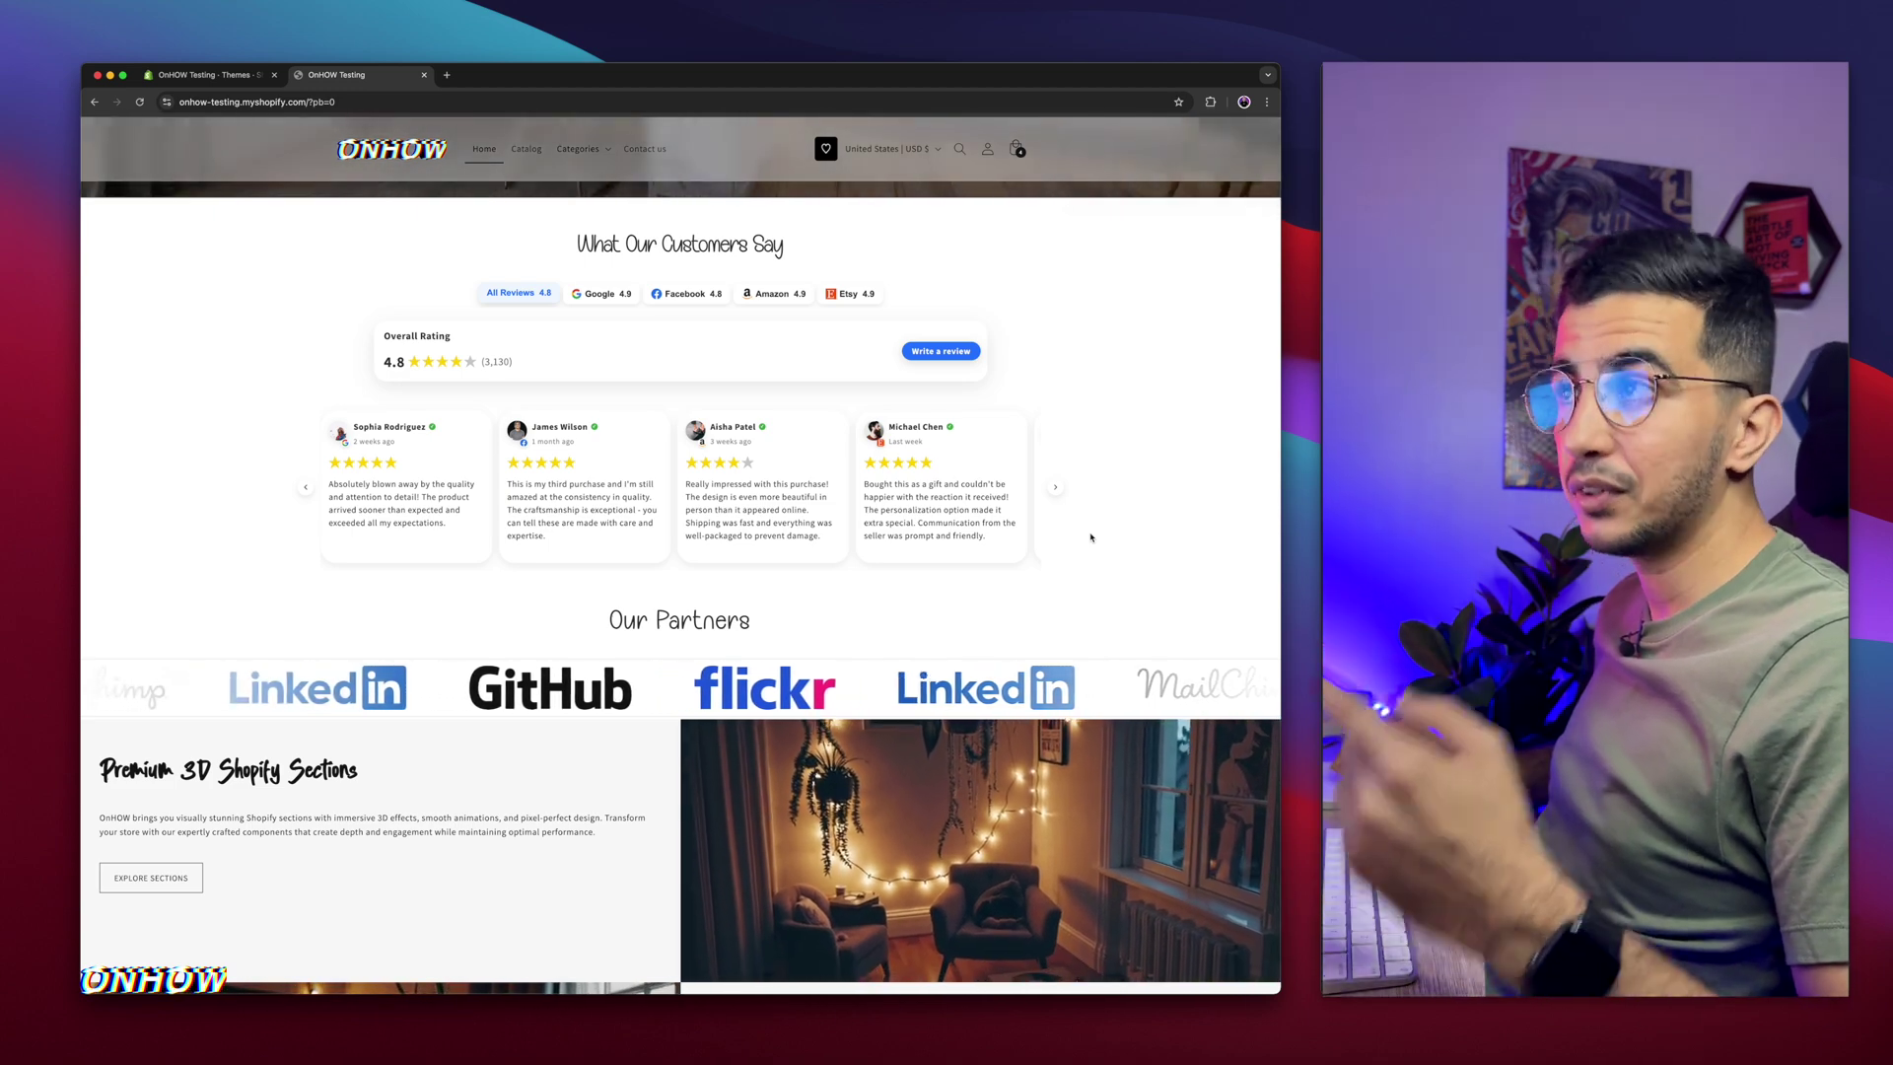
pyautogui.scroll(-3, 1090, 537)
pyautogui.scroll(-4, 1090, 537)
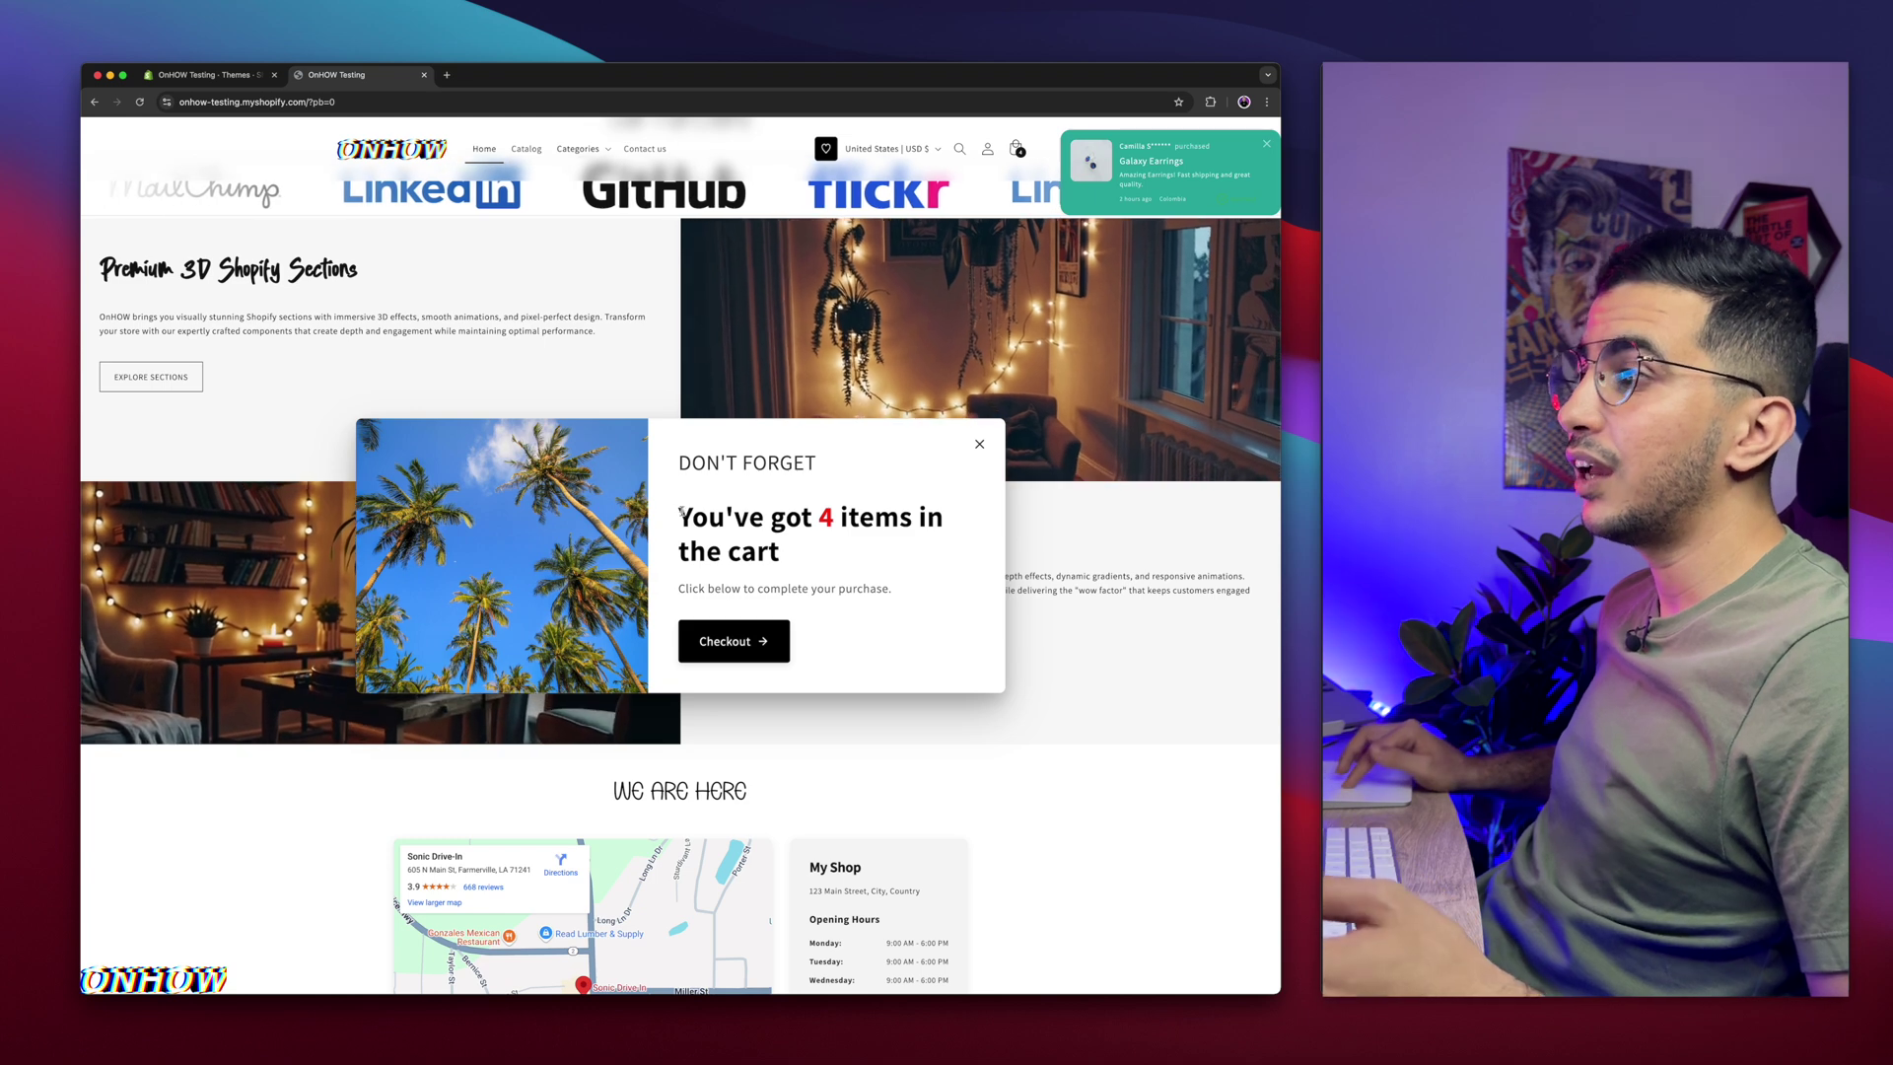
# Dismiss the 'Don't forget' cart reminder and close the OnHOW Testing storefront preview.
pyautogui.tripleClick(829, 536)
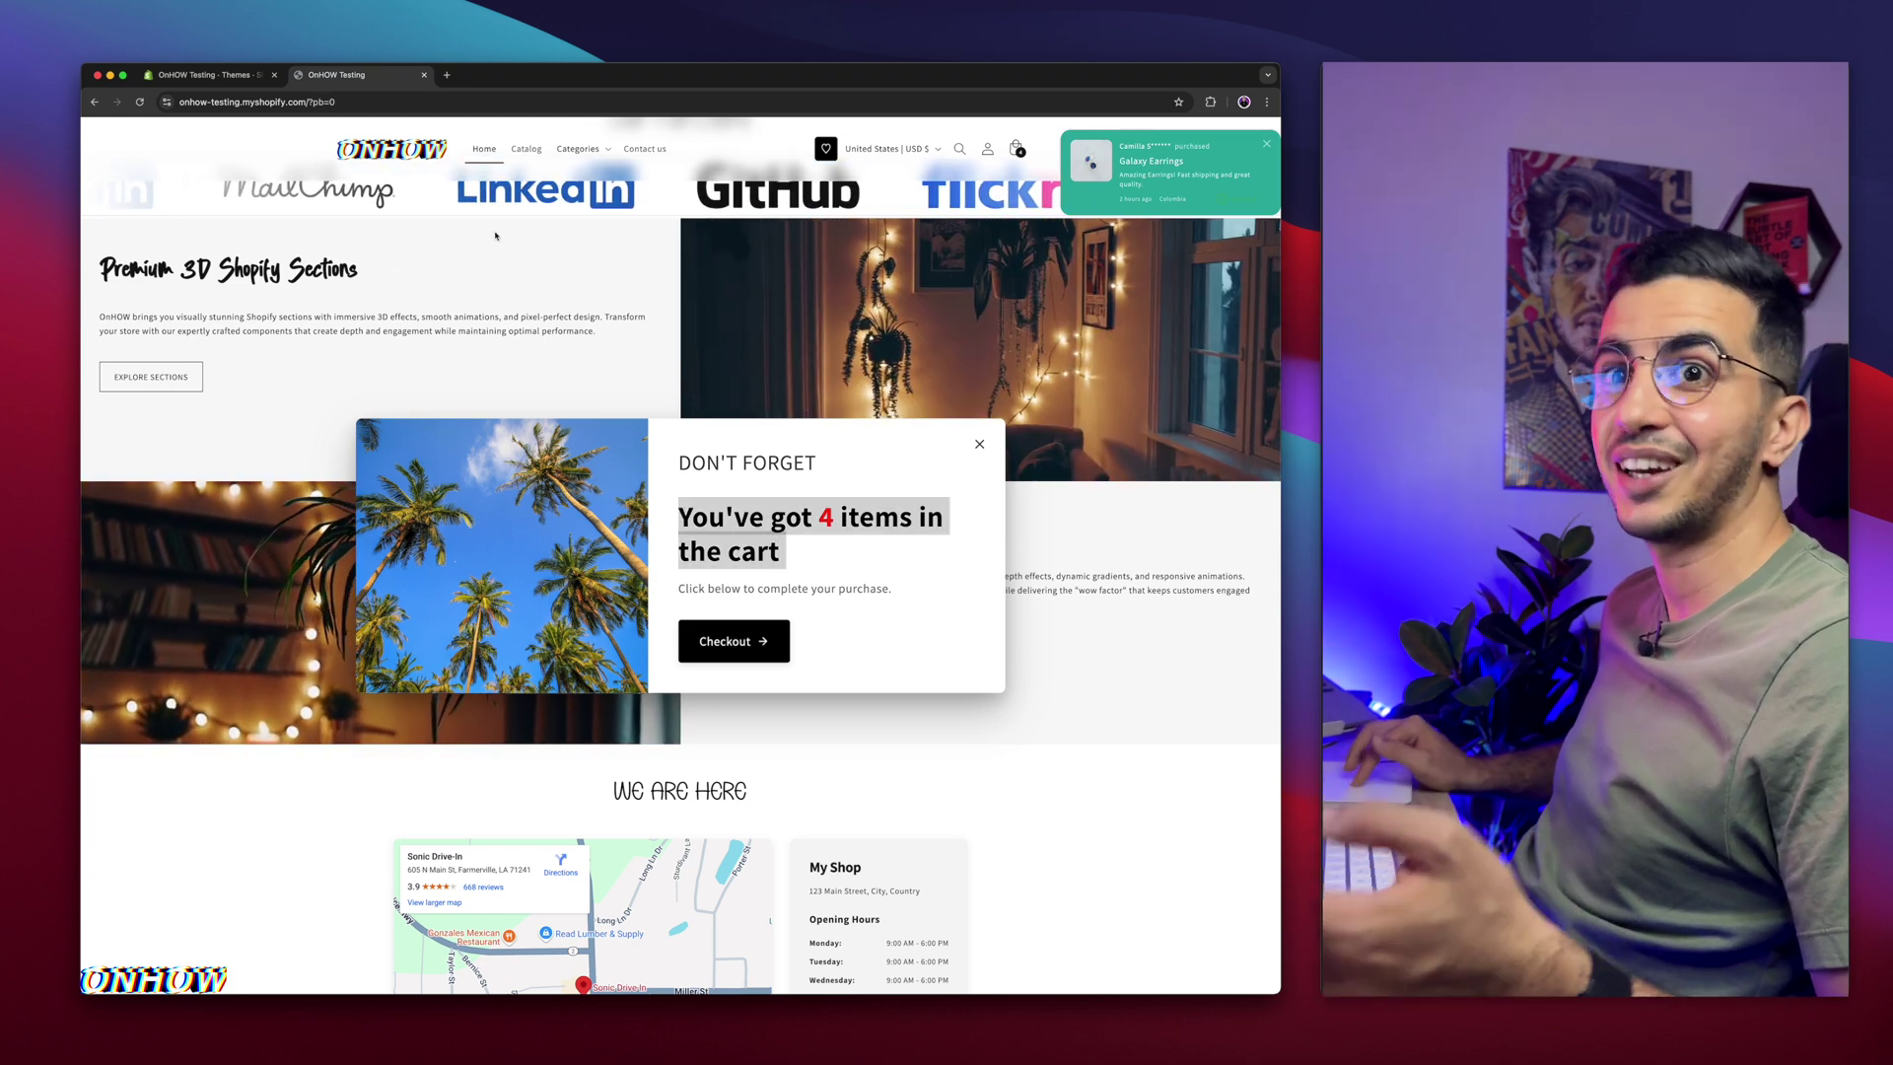
pyautogui.click(978, 444)
pyautogui.scroll(5, 696, 134)
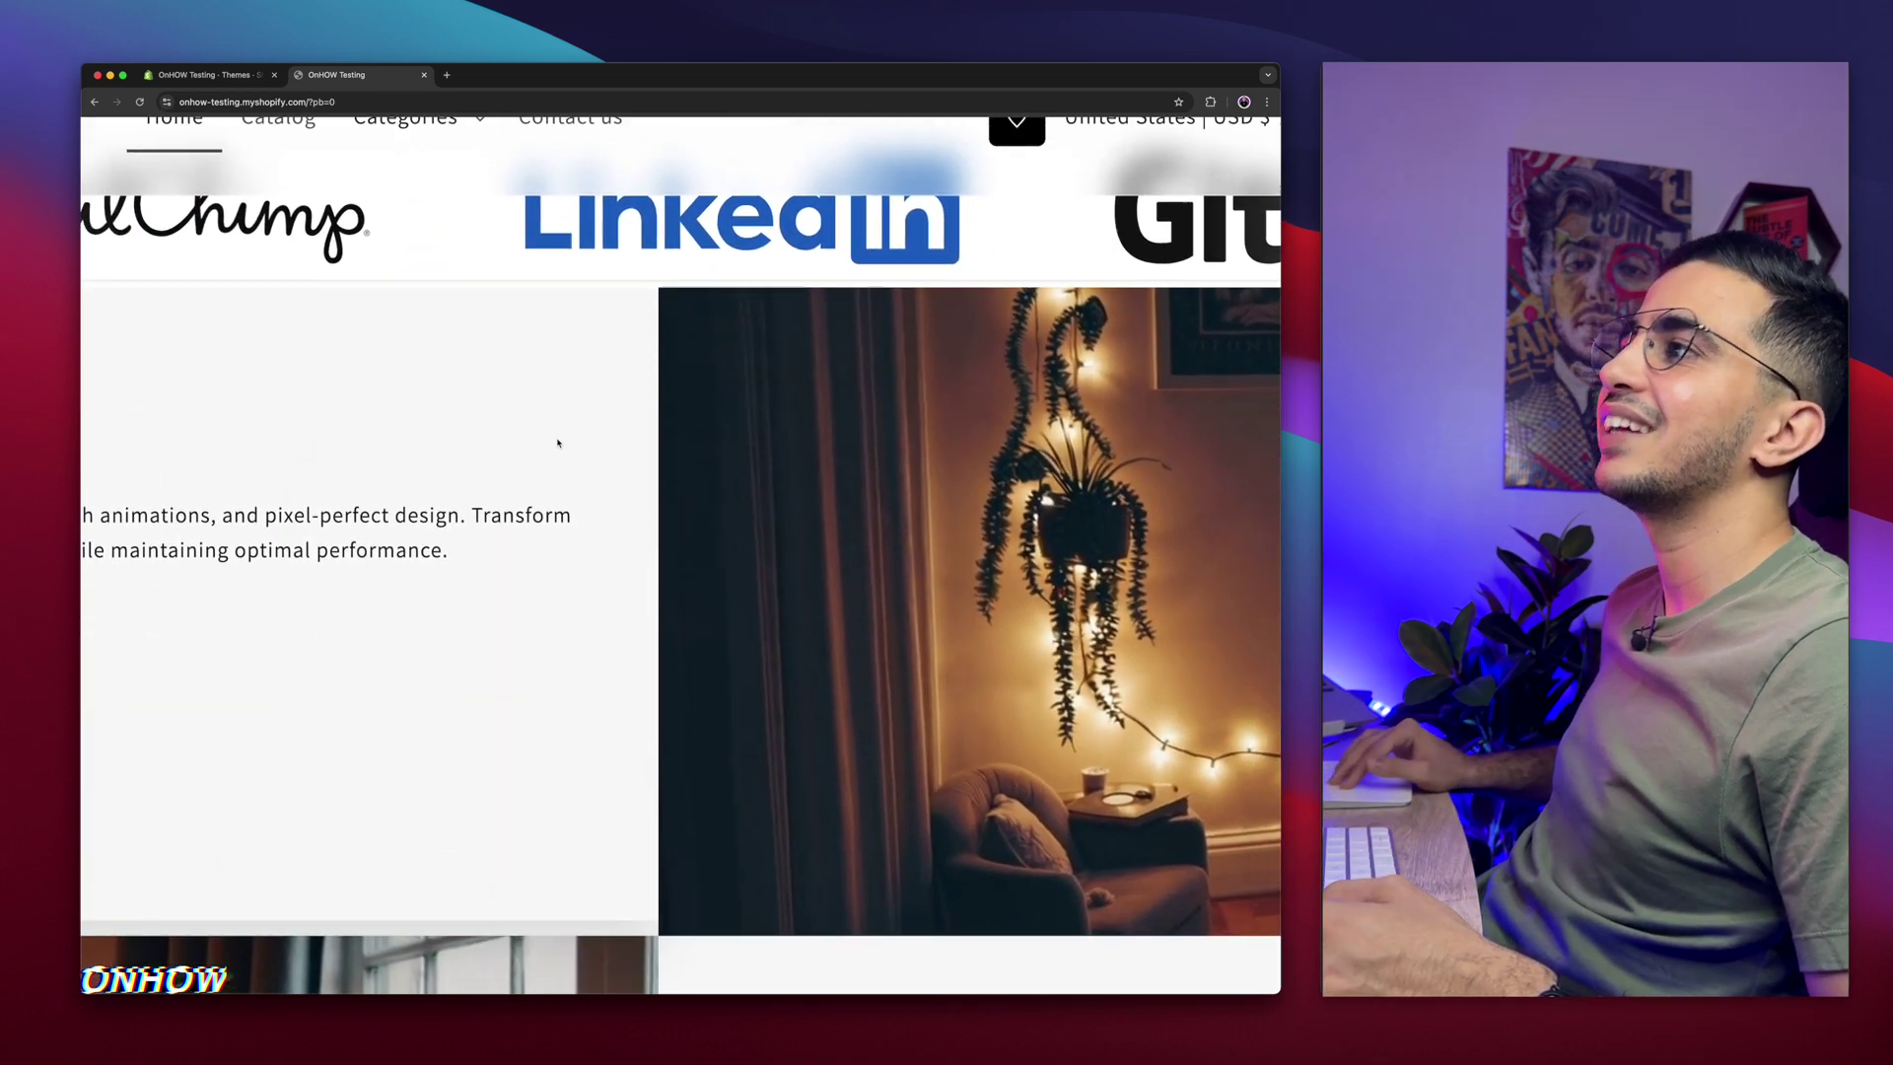
pyautogui.scroll(-5, 558, 442)
pyautogui.scroll(-1, 557, 442)
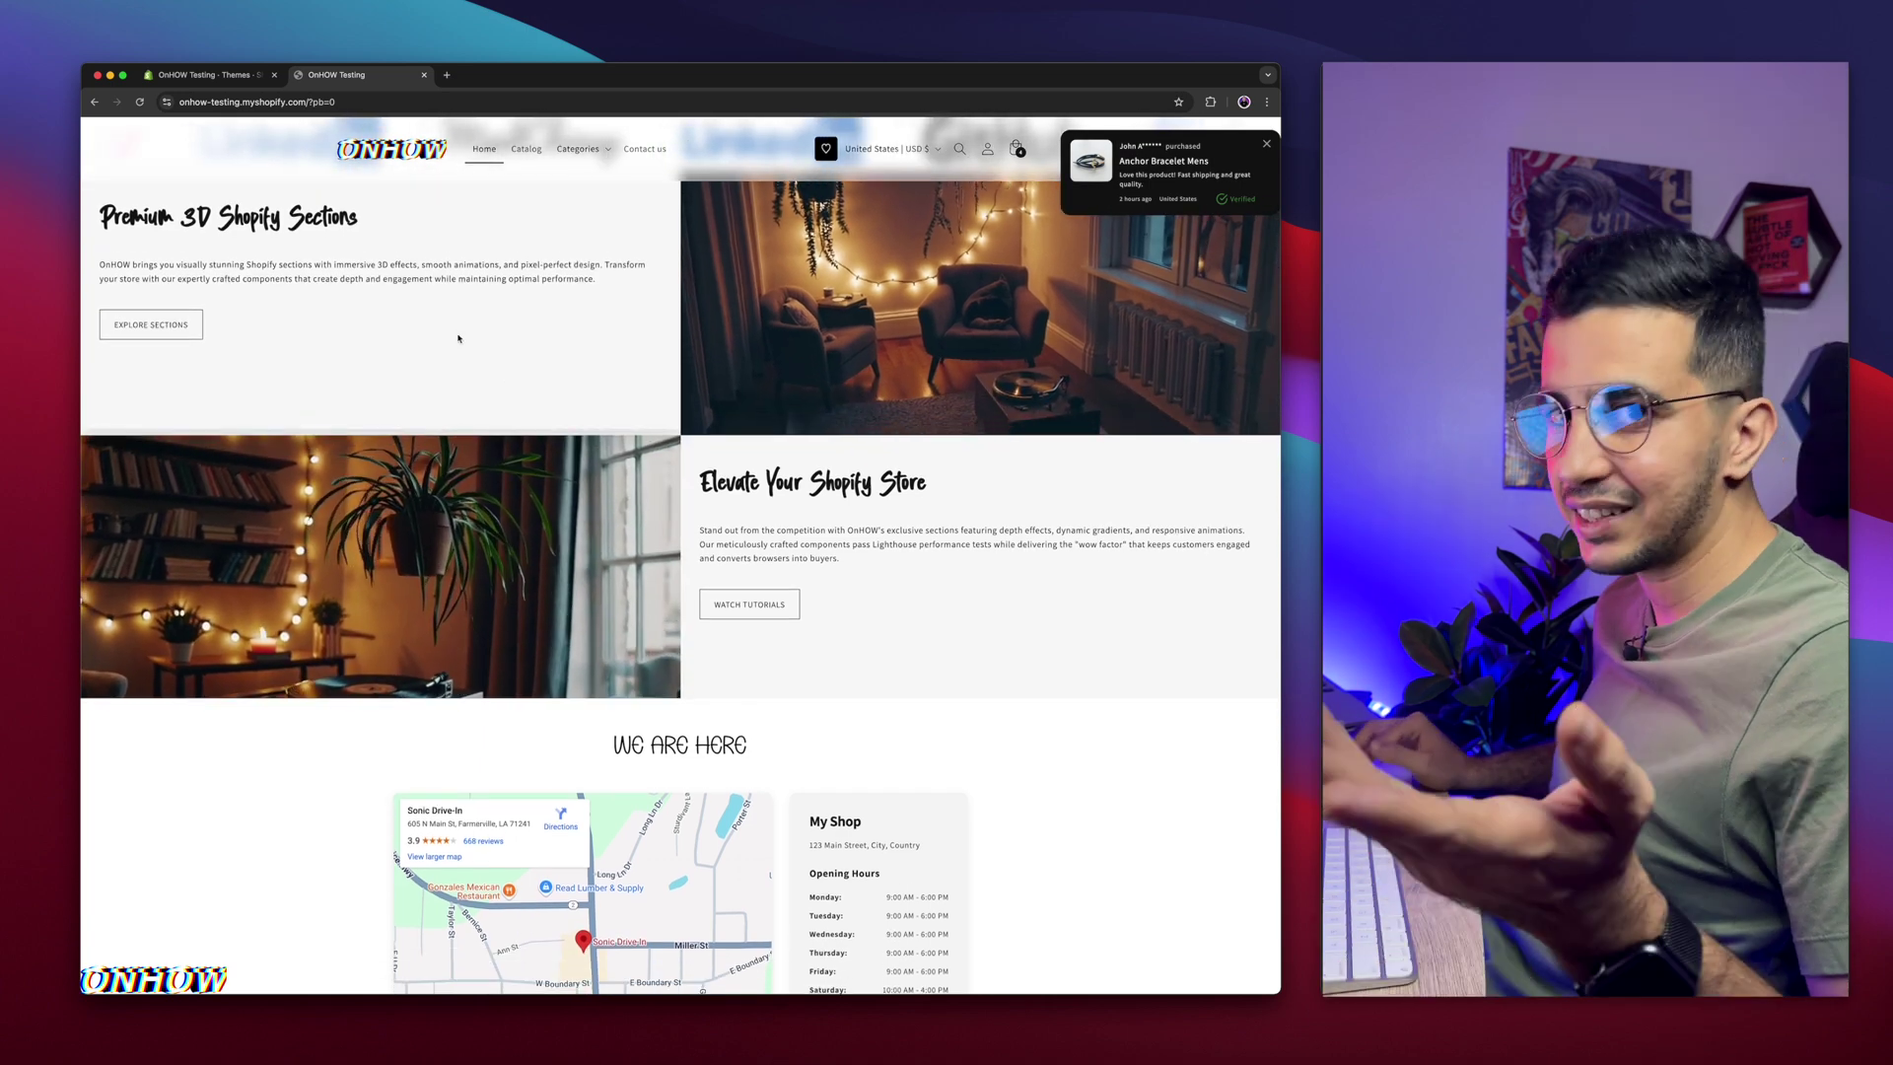
pyautogui.click(424, 77)
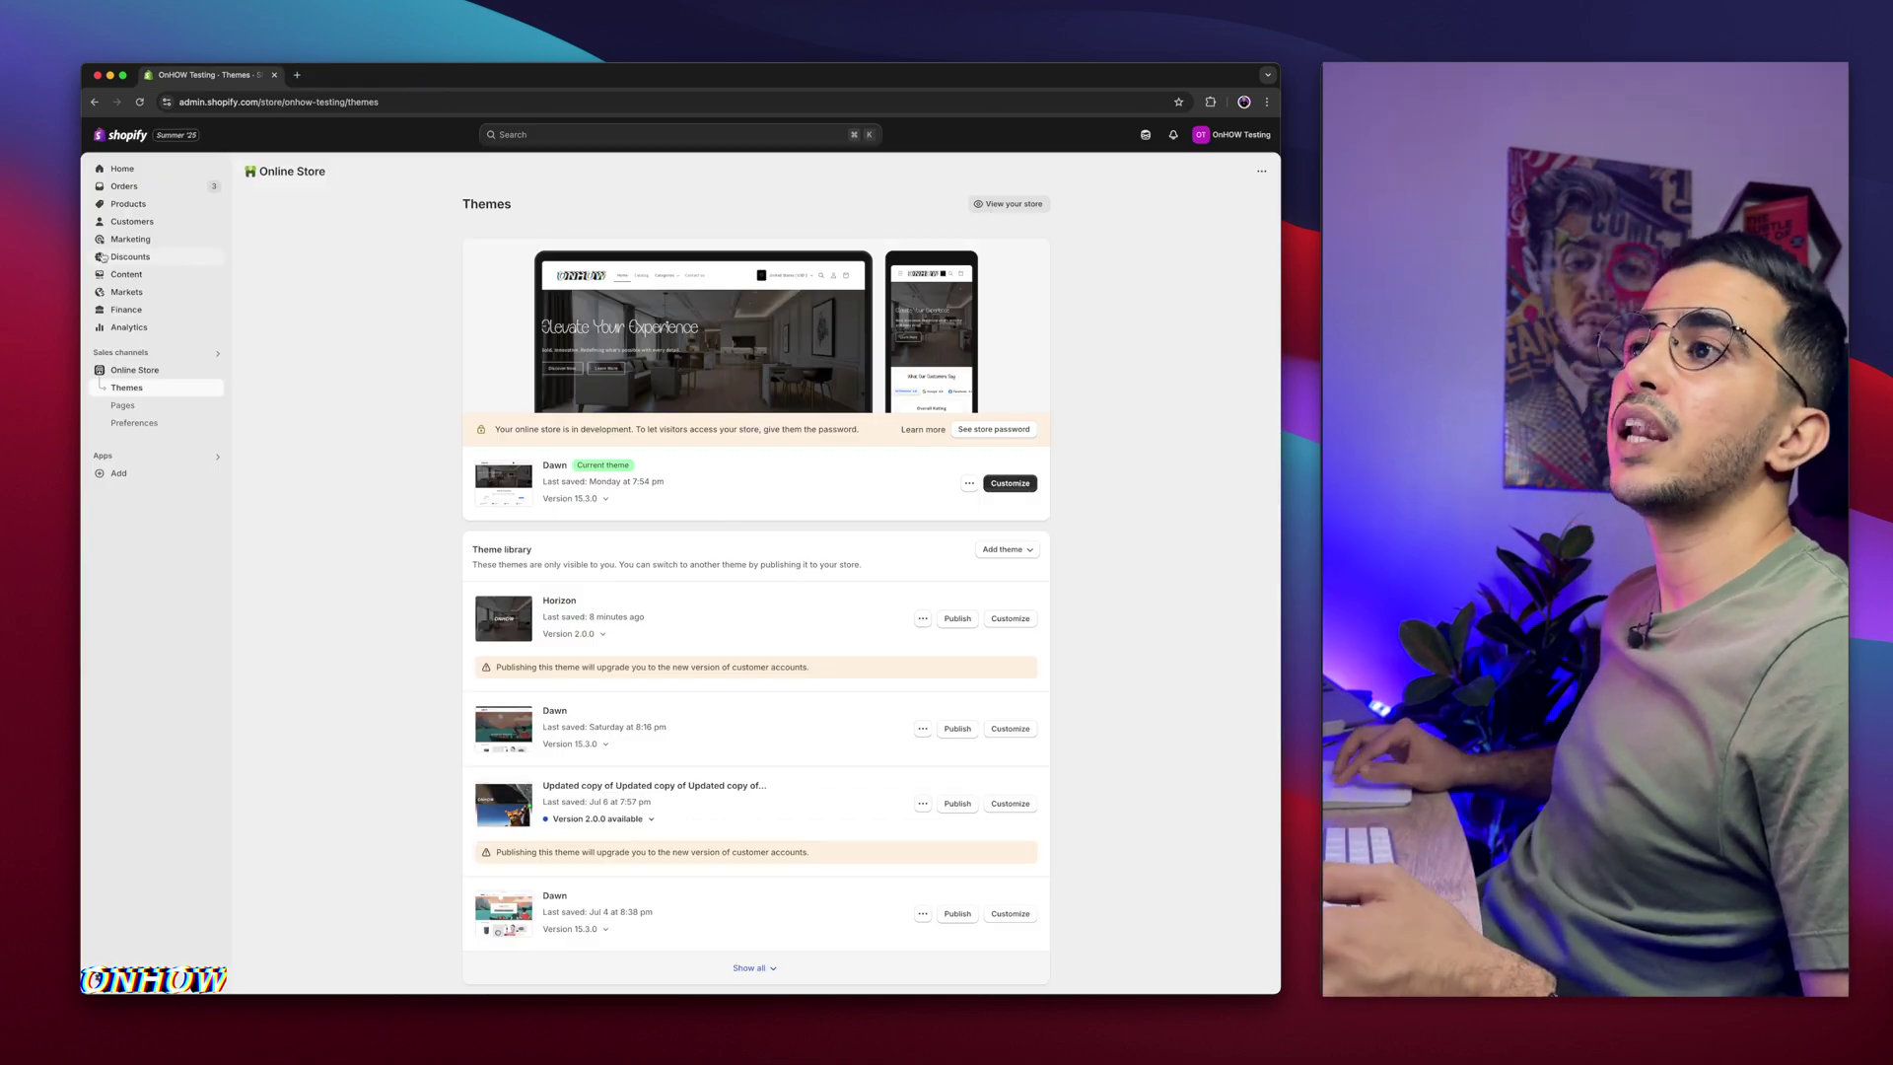
# Go to Markets in the admin sidebar to list the europe, International and United States markets.
pyautogui.press('super+equal')
pyautogui.press('super+equal')
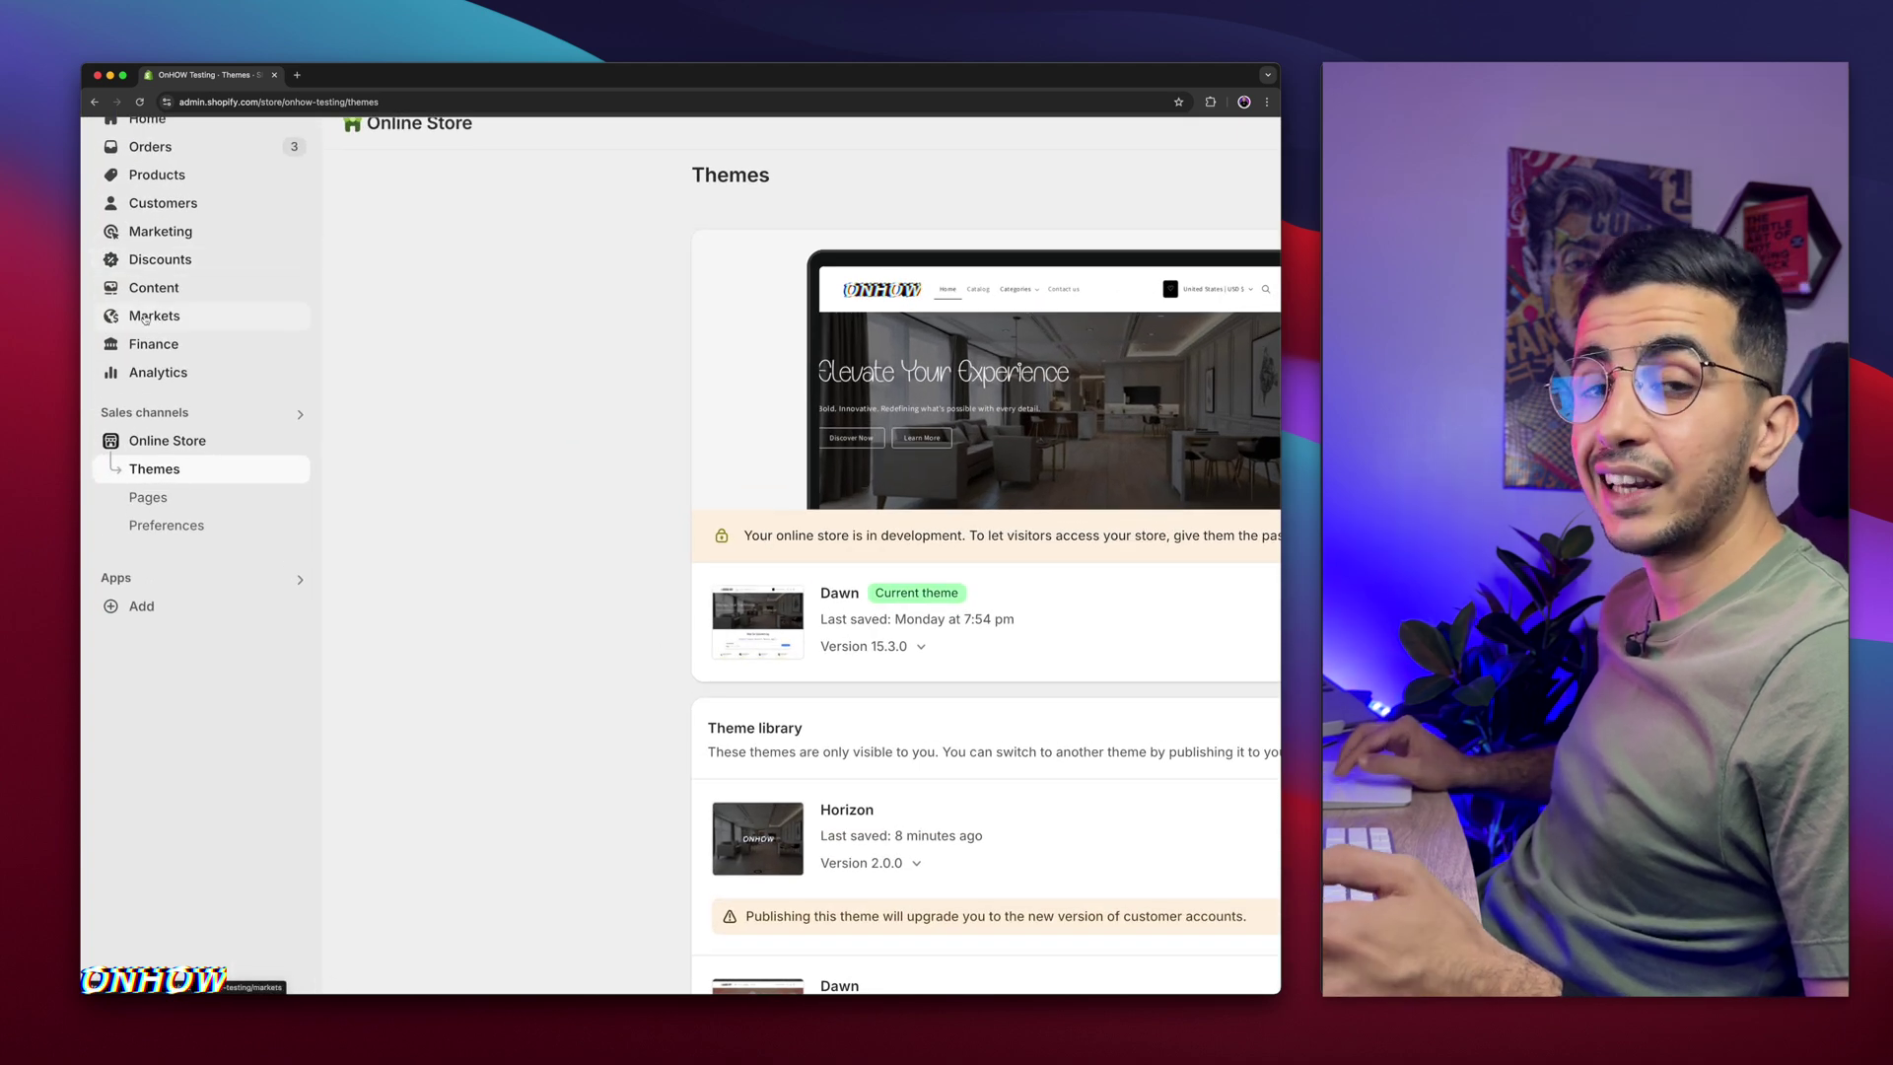
pyautogui.click(146, 314)
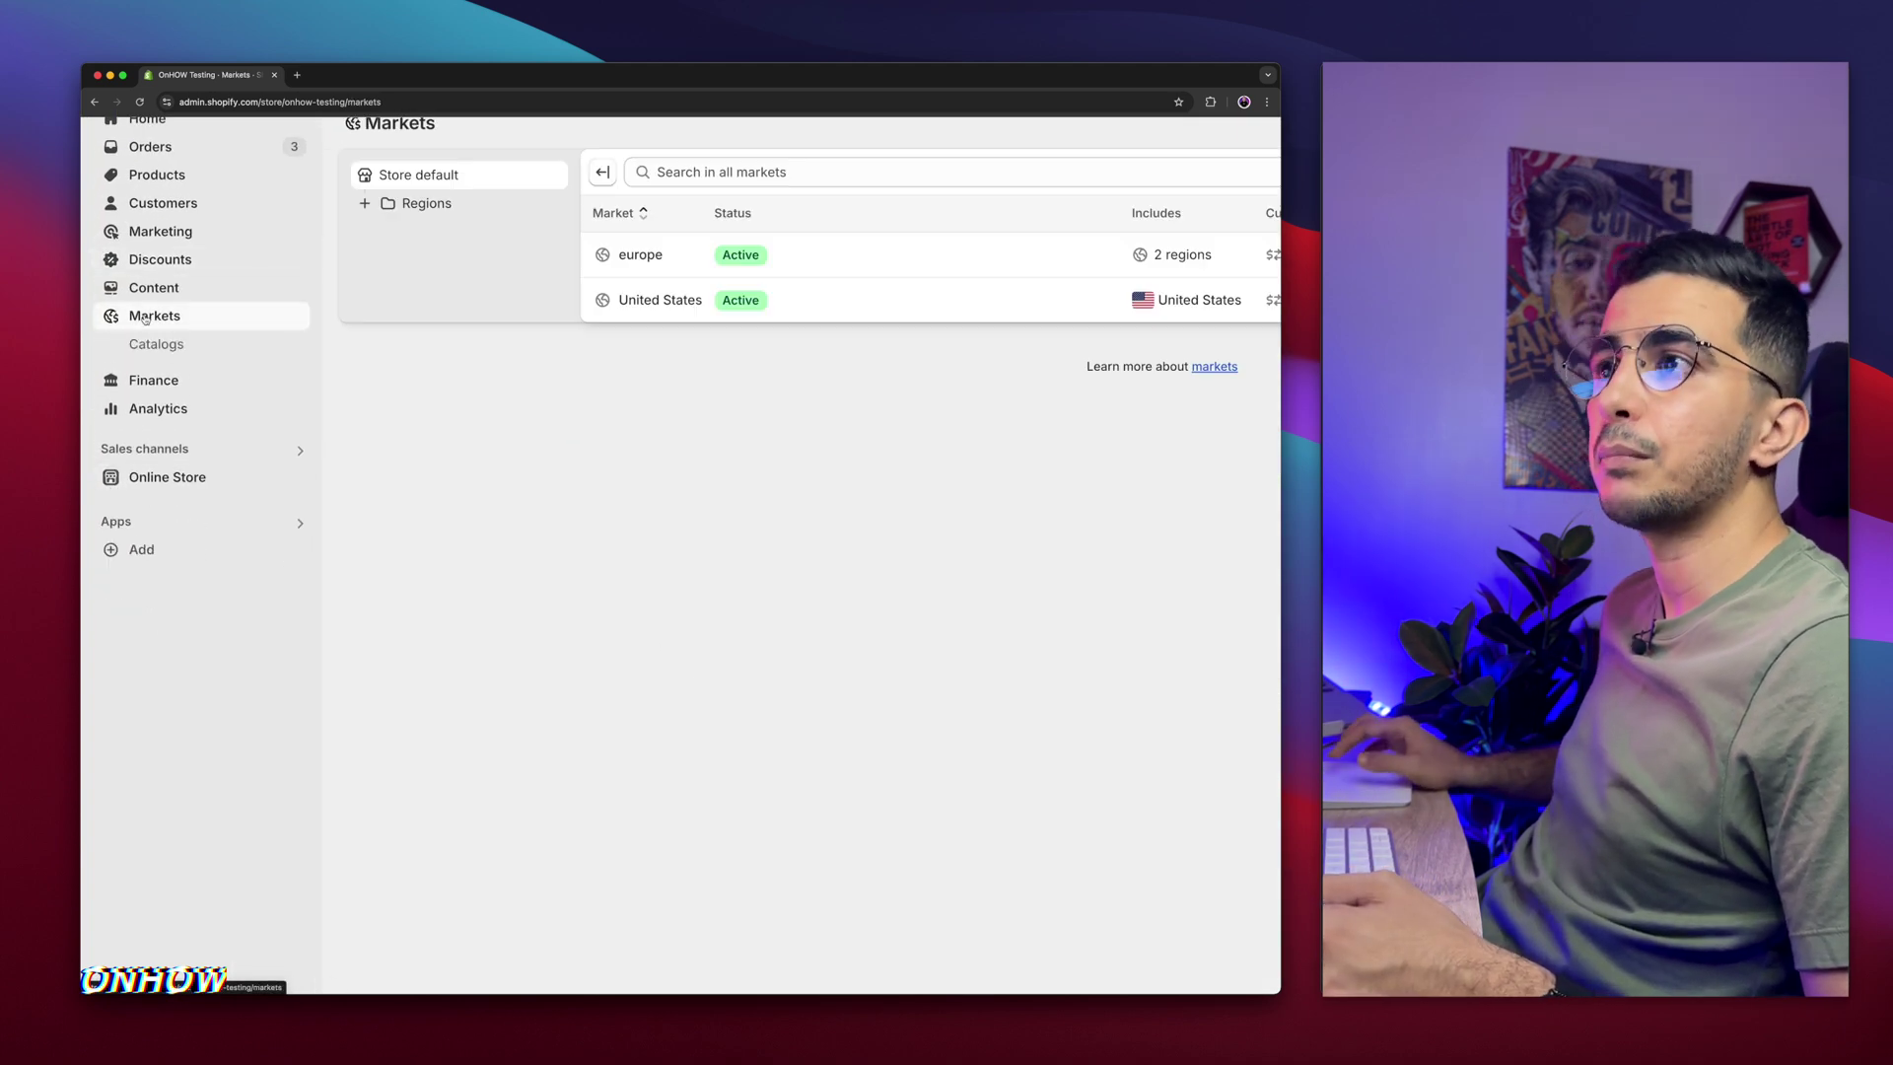
pyautogui.press('super+minus')
pyautogui.press('super+minus')
pyautogui.press('super+minus')
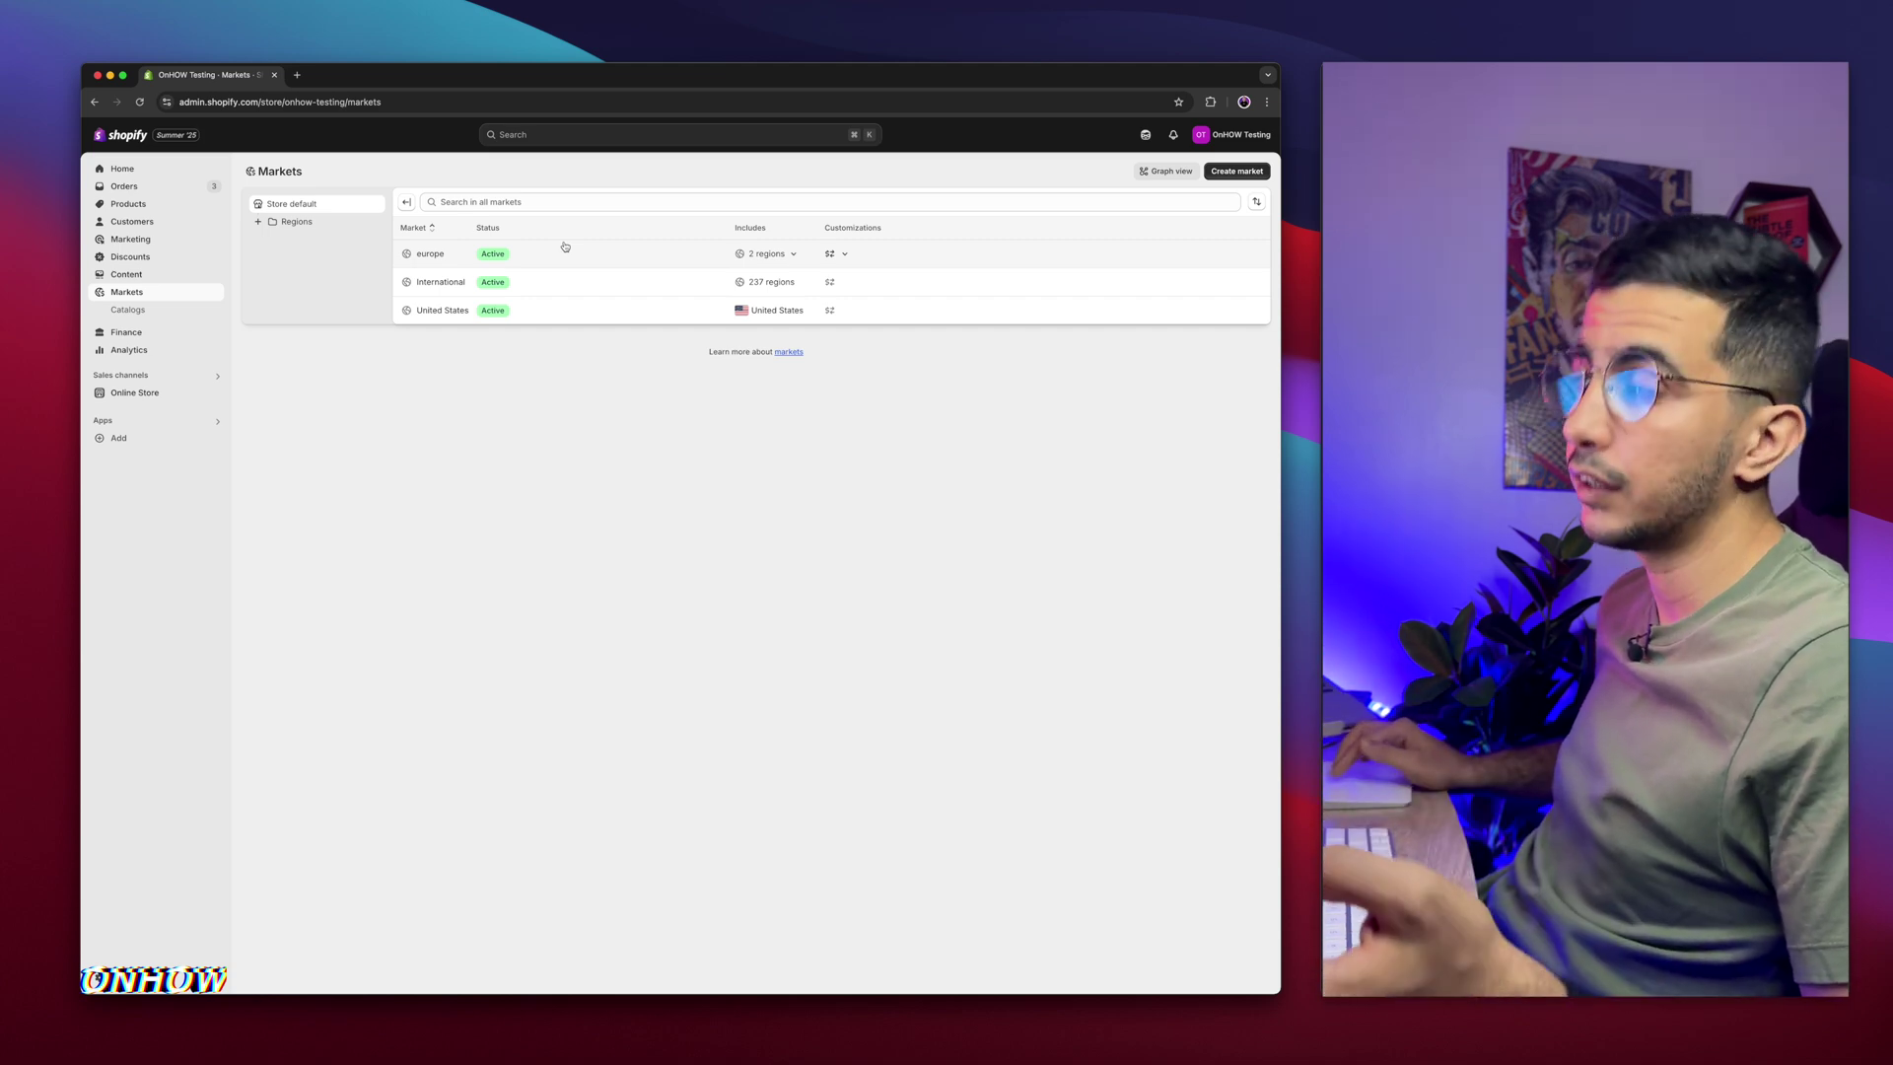
pyautogui.scroll(5, 477, 250)
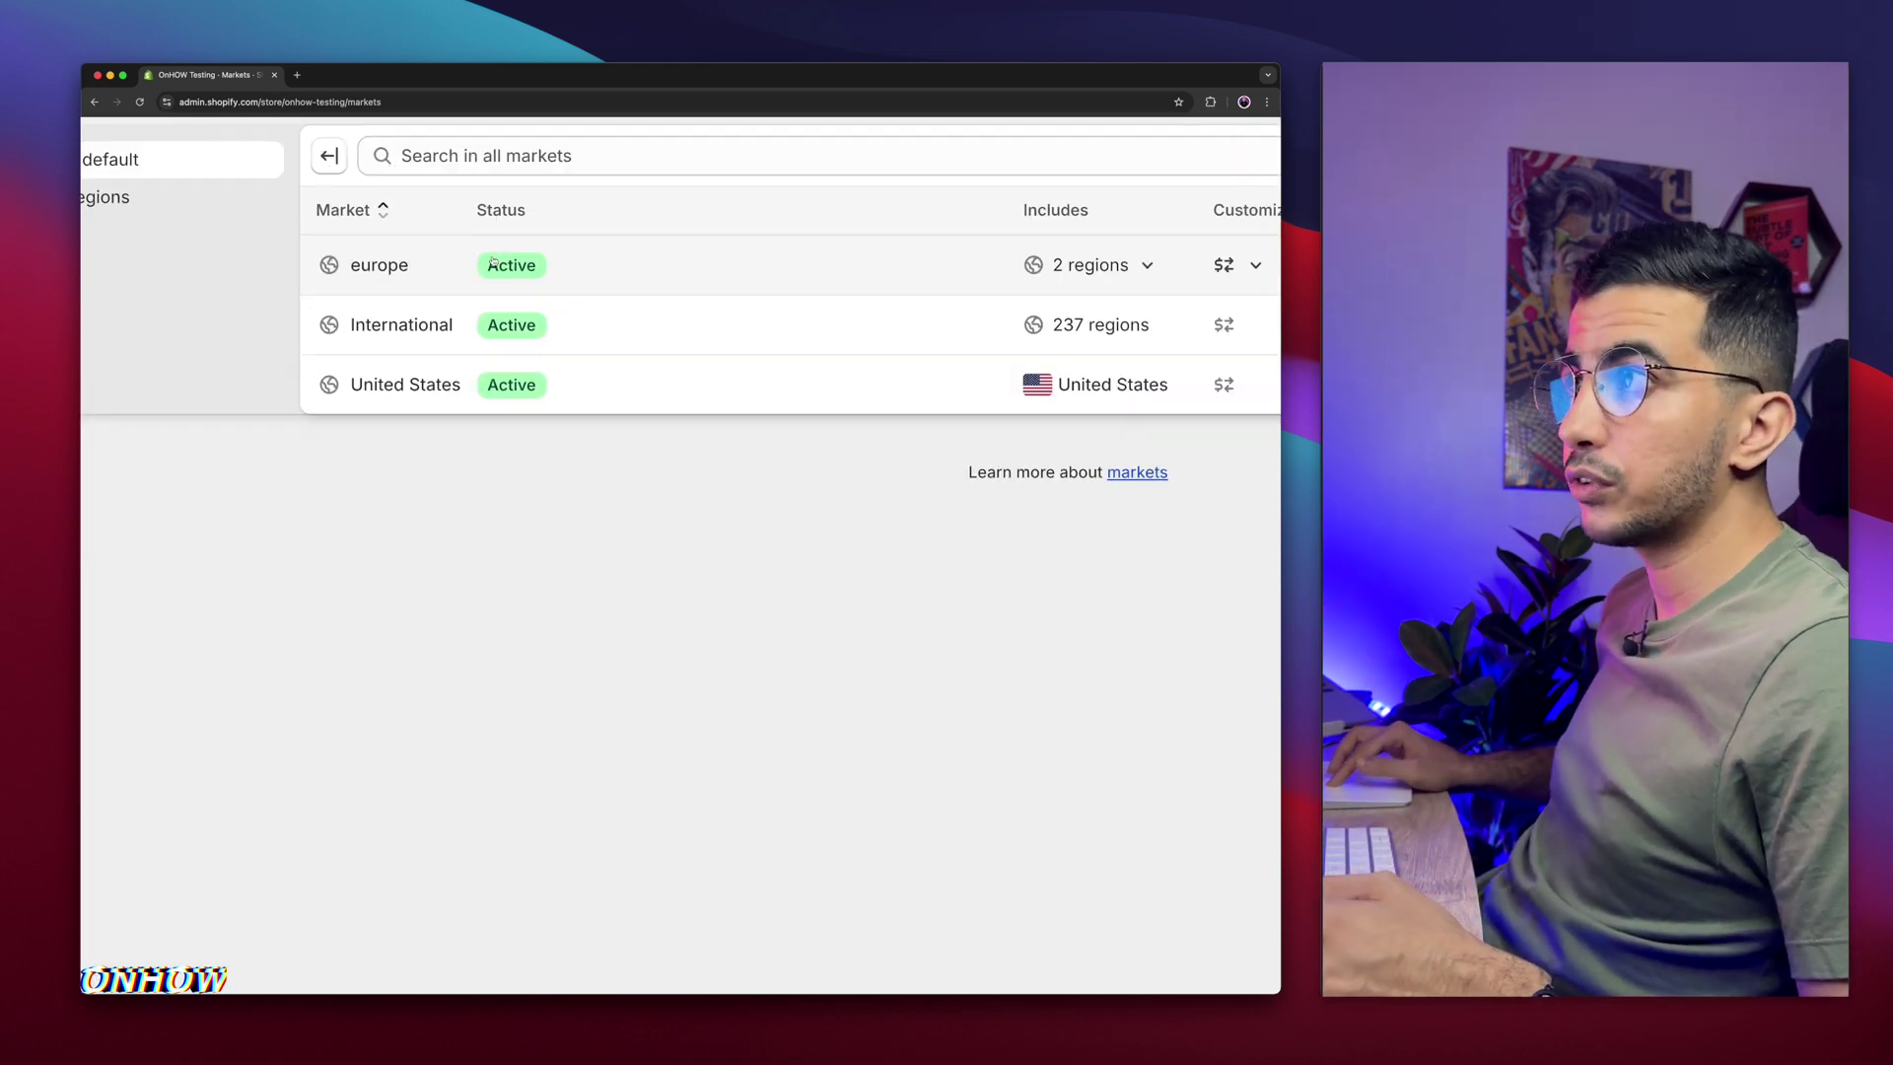
# Turn off Hide compare-at price for the europe market (Italy and Spain).
pyautogui.click(588, 258)
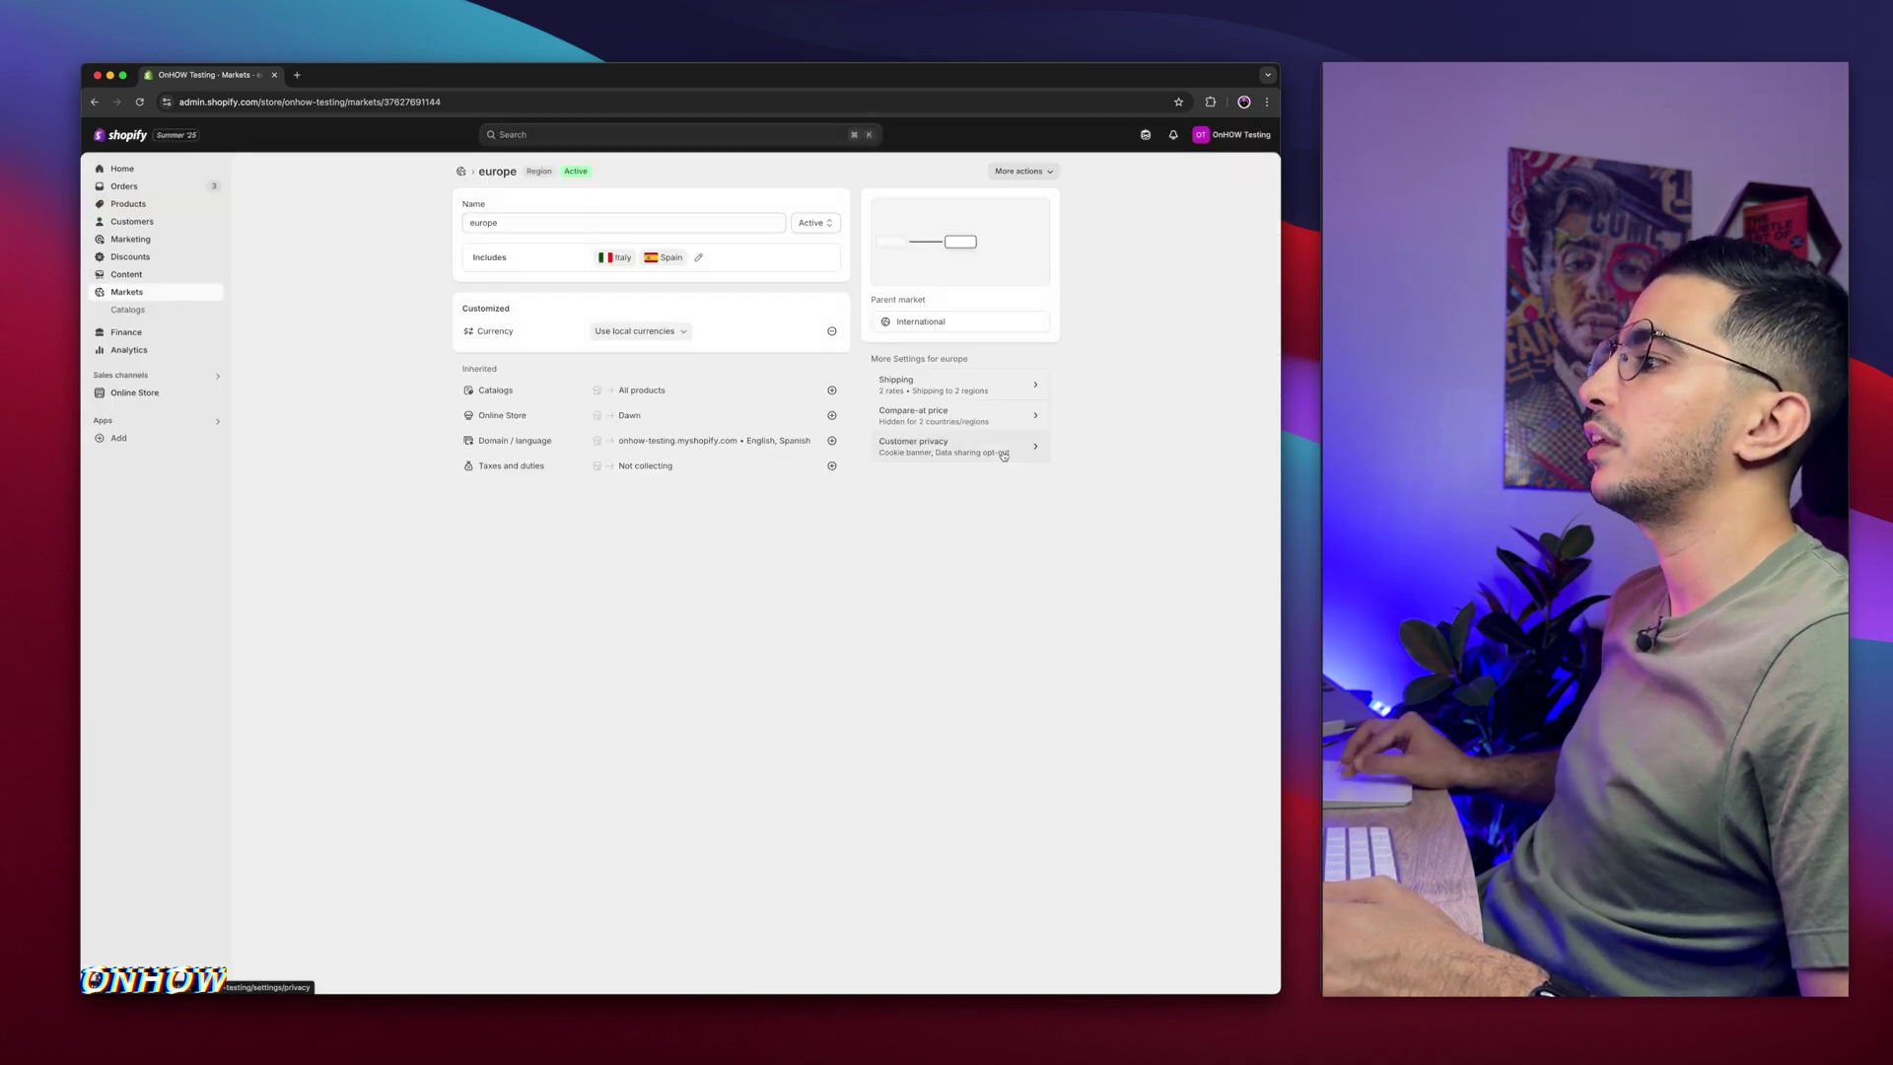
pyautogui.scroll(5, 998, 415)
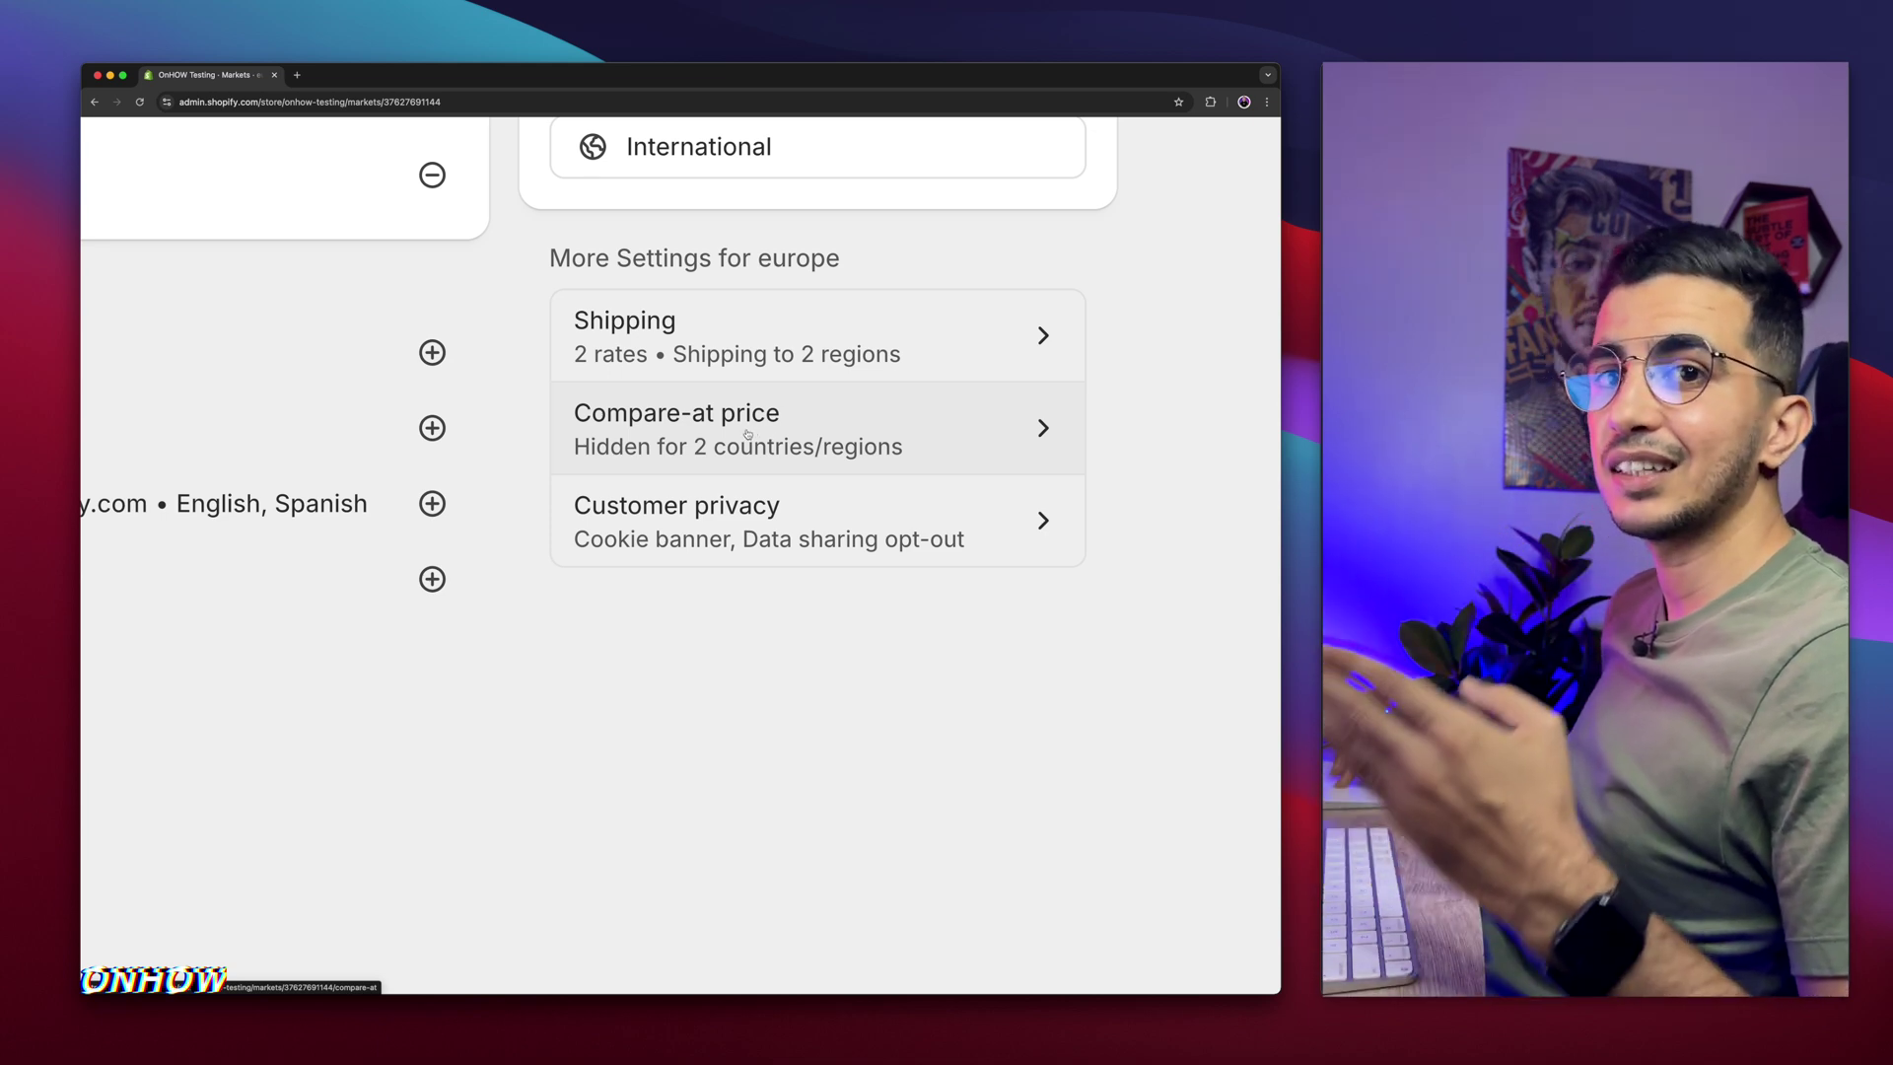
pyautogui.click(746, 433)
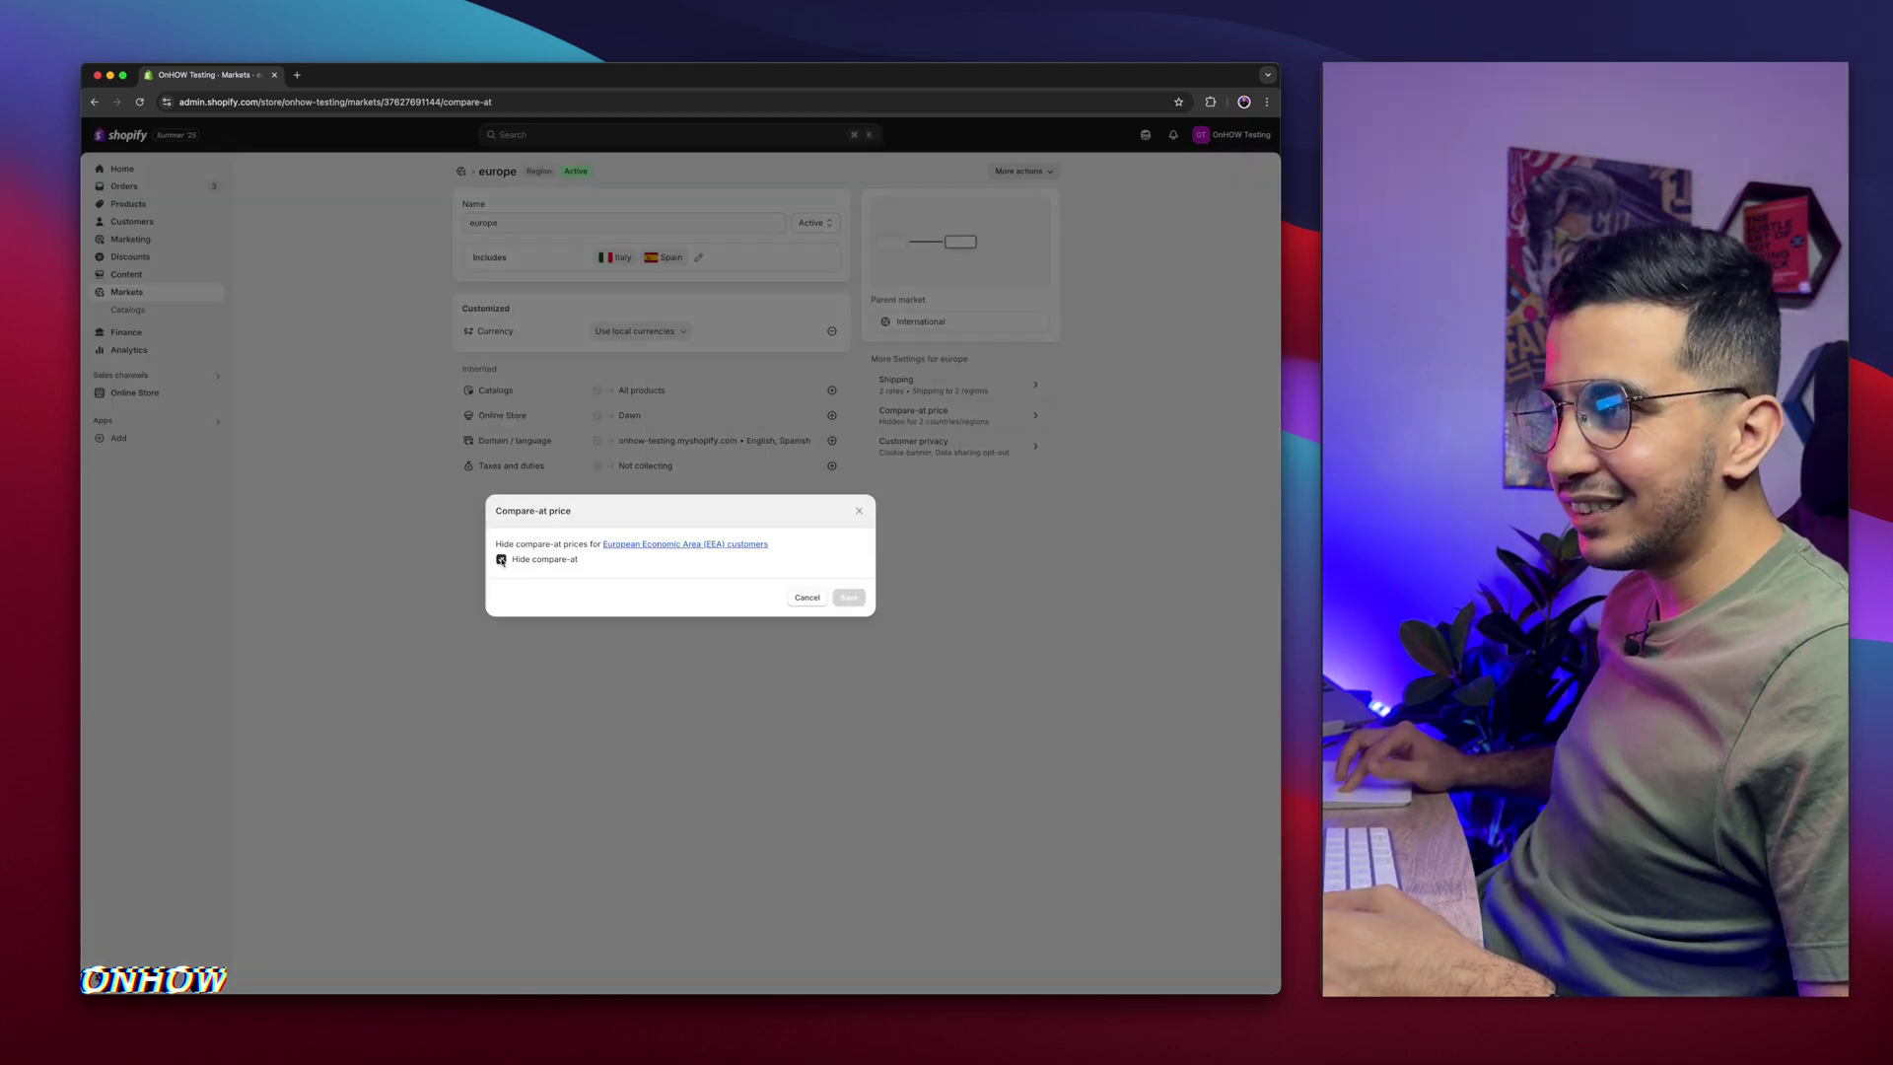
pyautogui.click(501, 559)
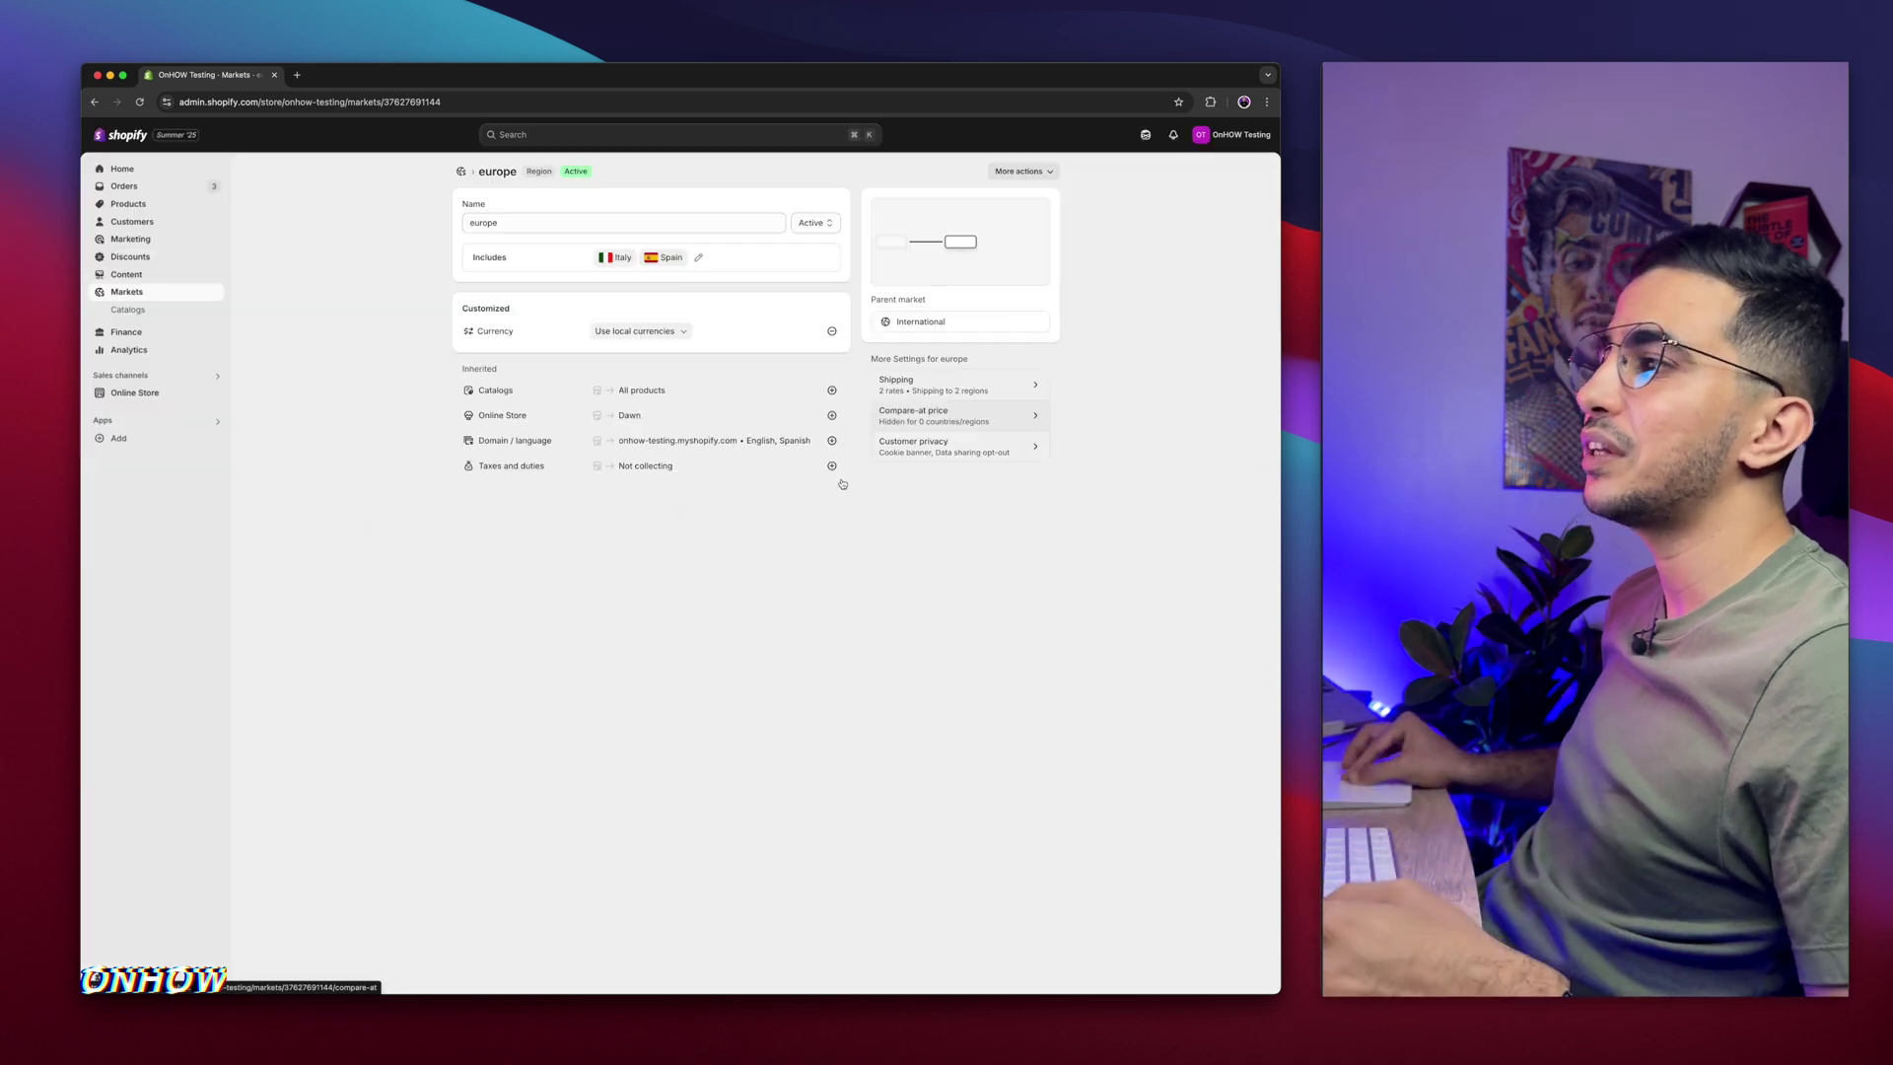
# Return to the Markets list and open the International market.
pyautogui.click(459, 172)
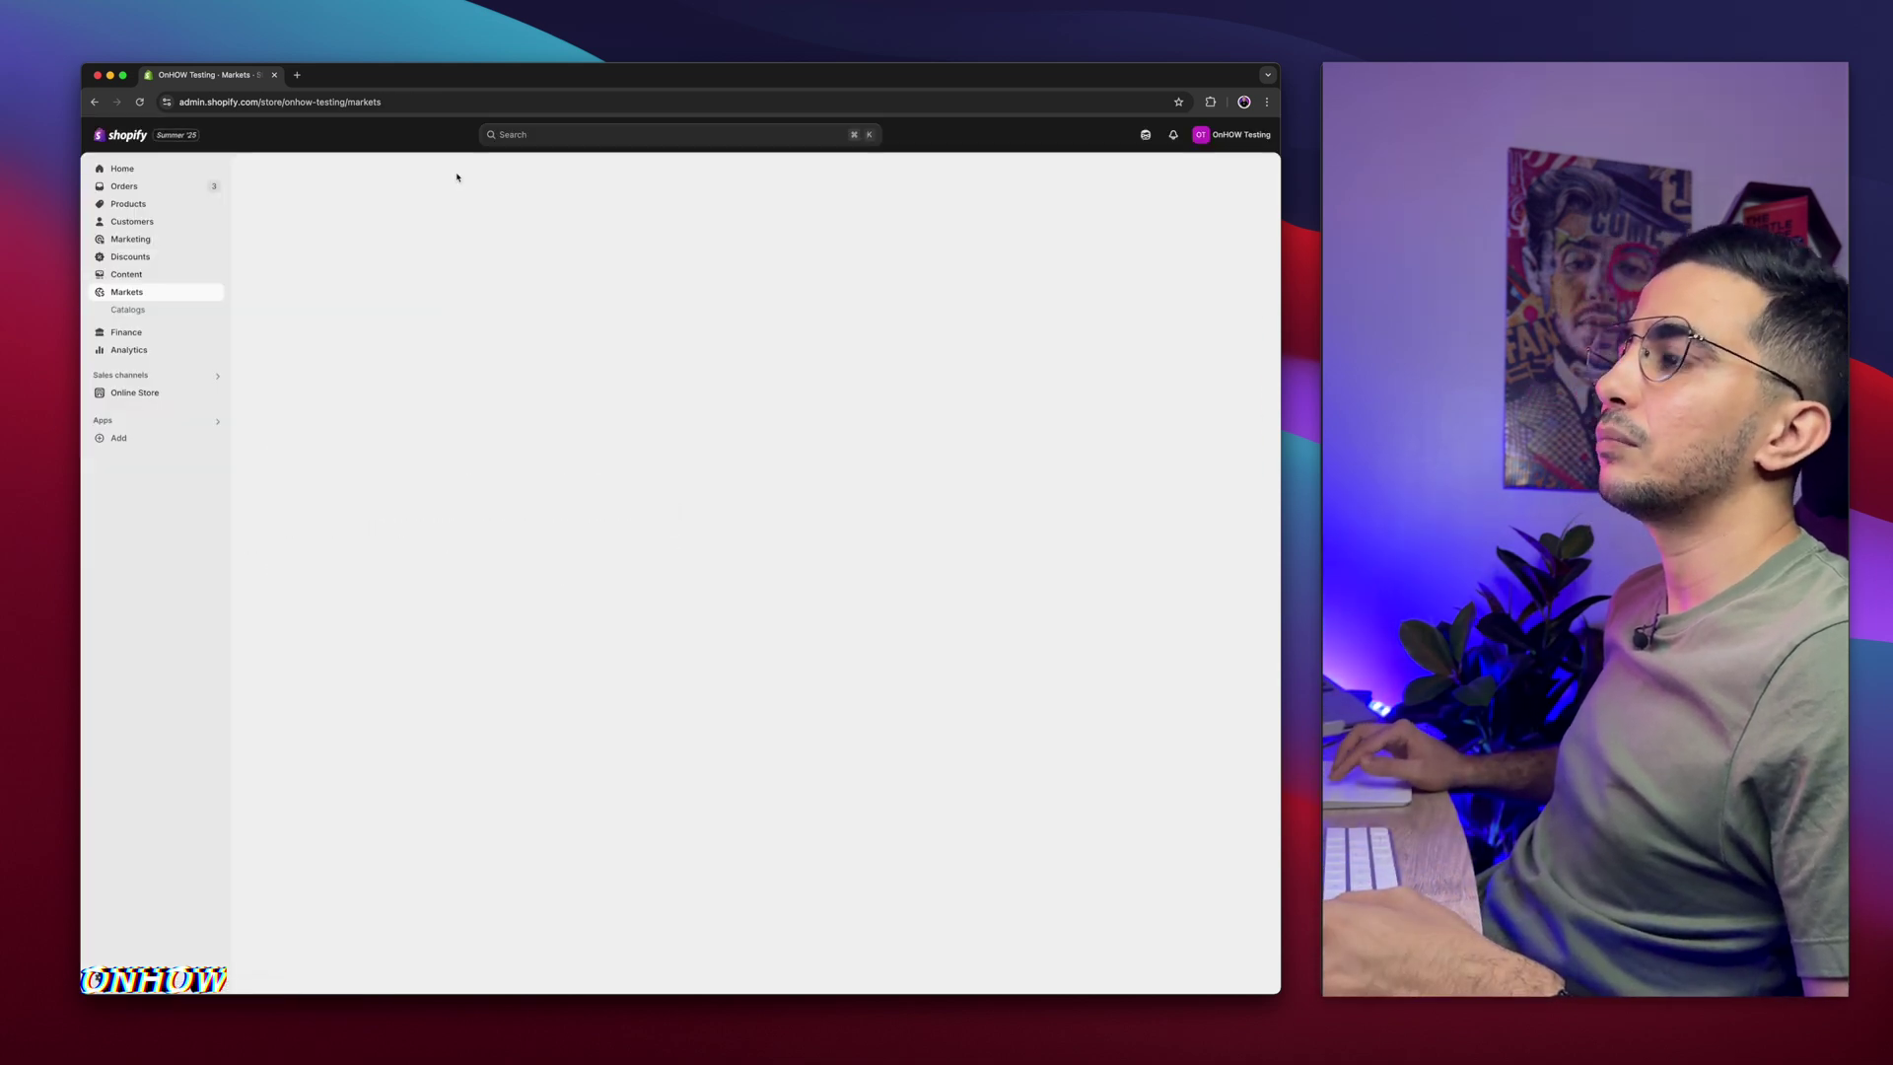
pyautogui.click(493, 289)
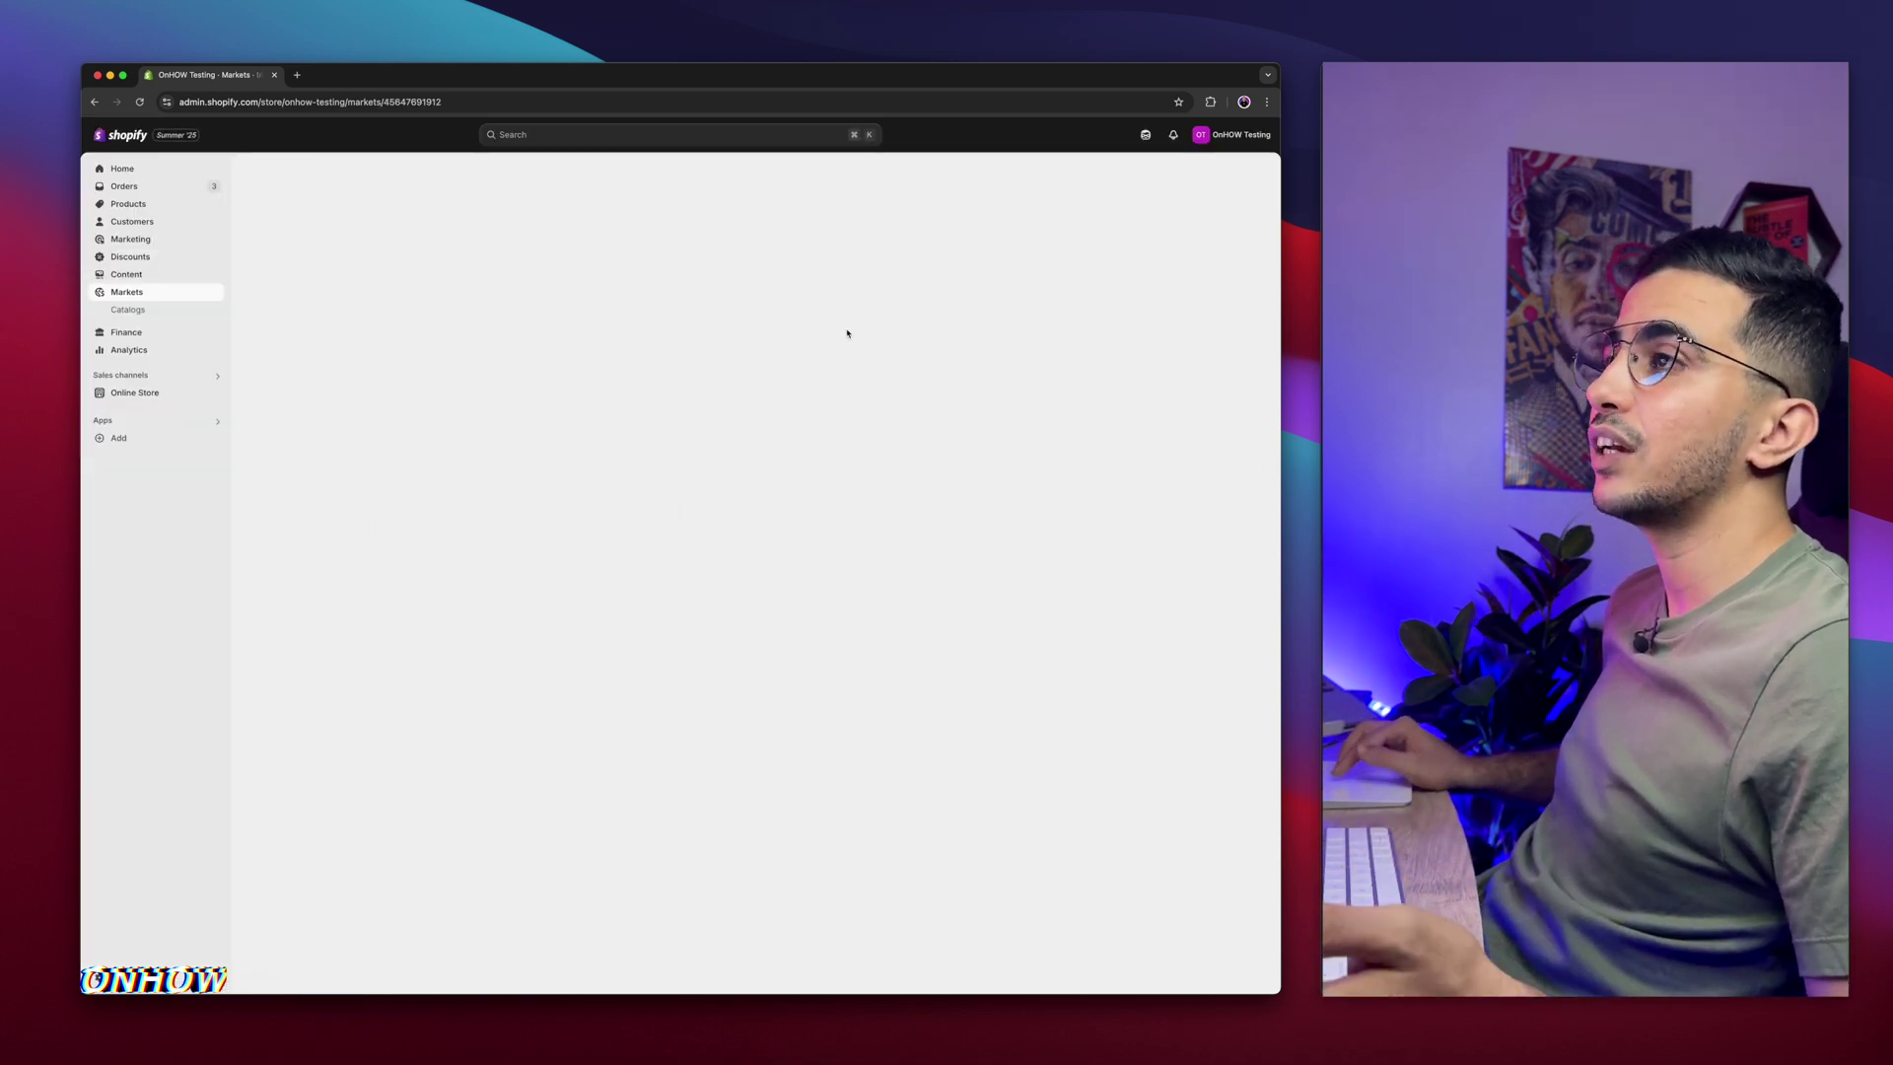